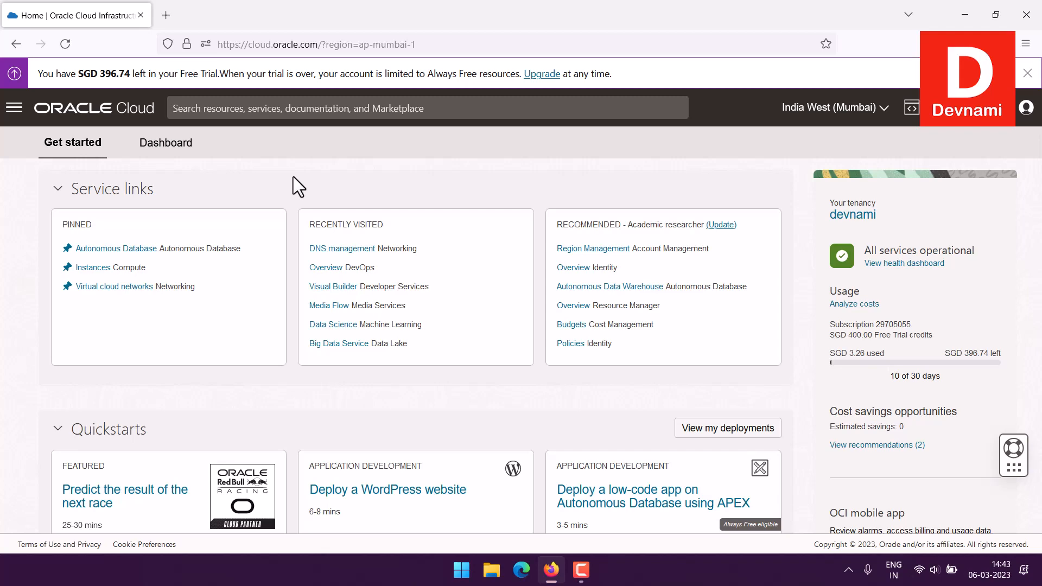
# - Open the Autonomous Database list from the Oracle Database services
pyautogui.click(14, 107)
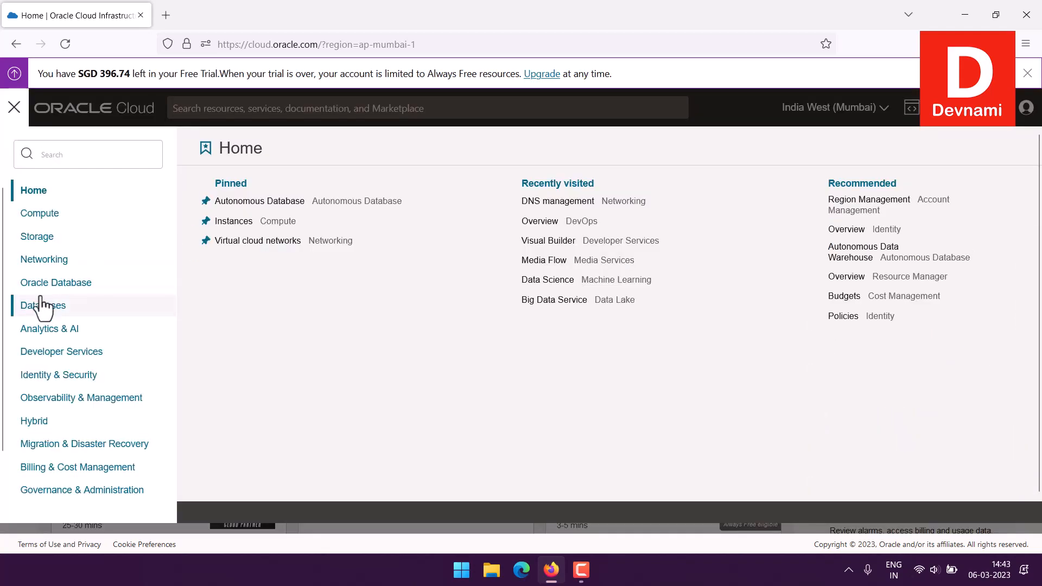
pyautogui.click(16, 282)
pyautogui.click(360, 385)
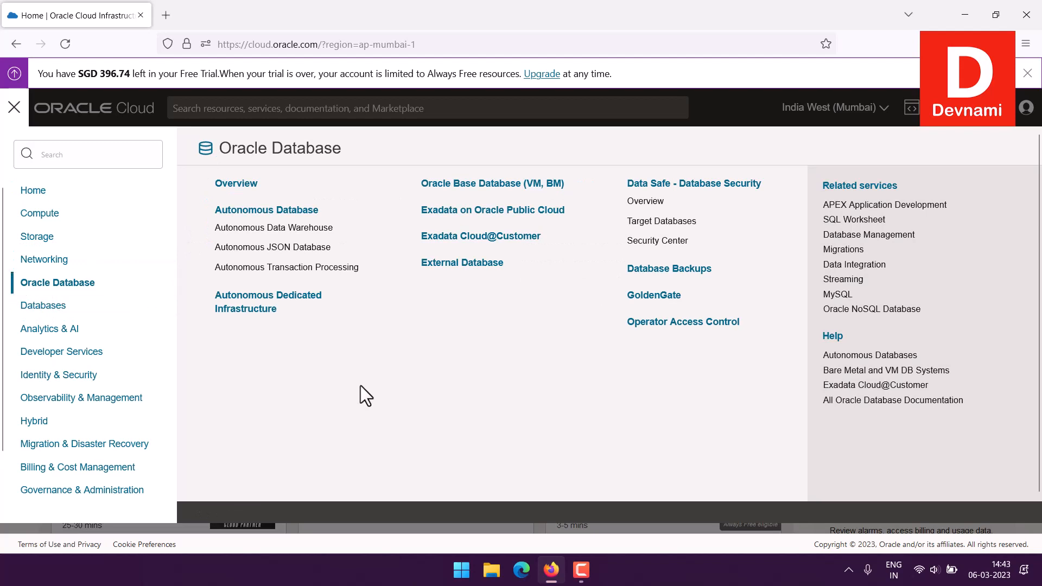
pyautogui.click(253, 212)
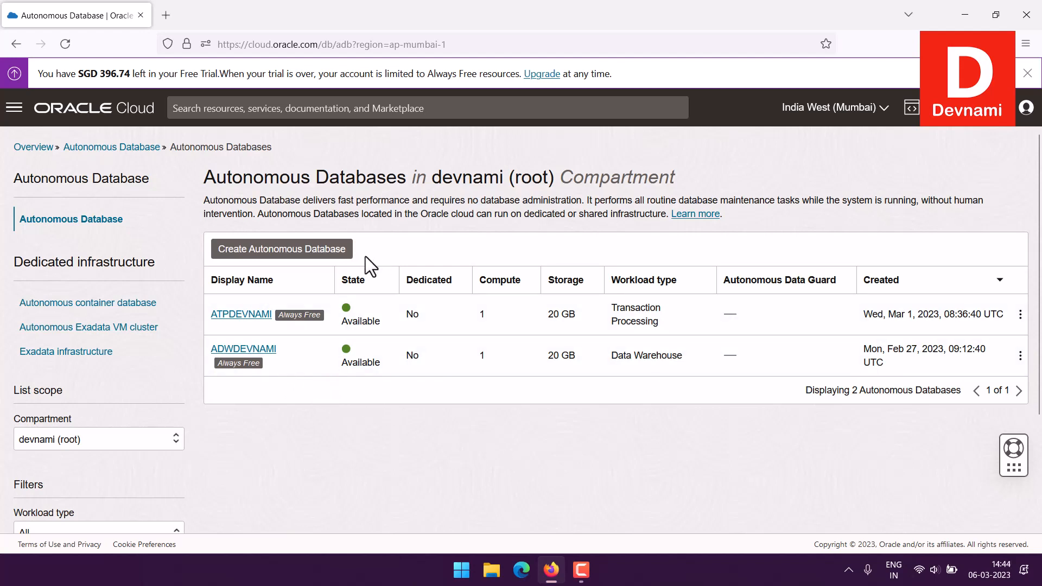
# - Start creating an autonomous database and check the available compartments, keeping devnami (root)
pyautogui.click(254, 253)
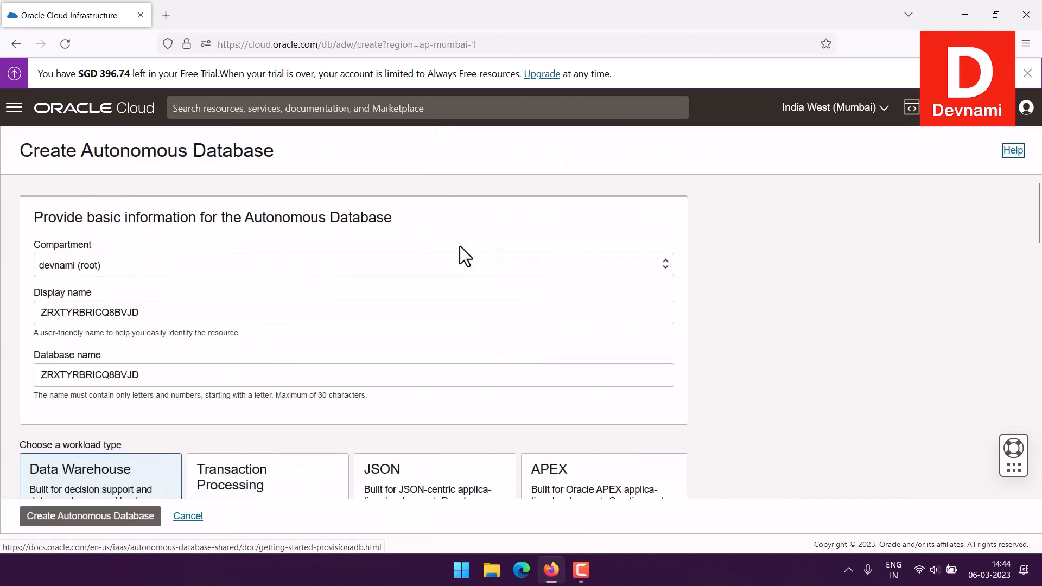
pyautogui.moveTo(36, 219); pyautogui.dragTo(197, 215)
pyautogui.click(354, 212)
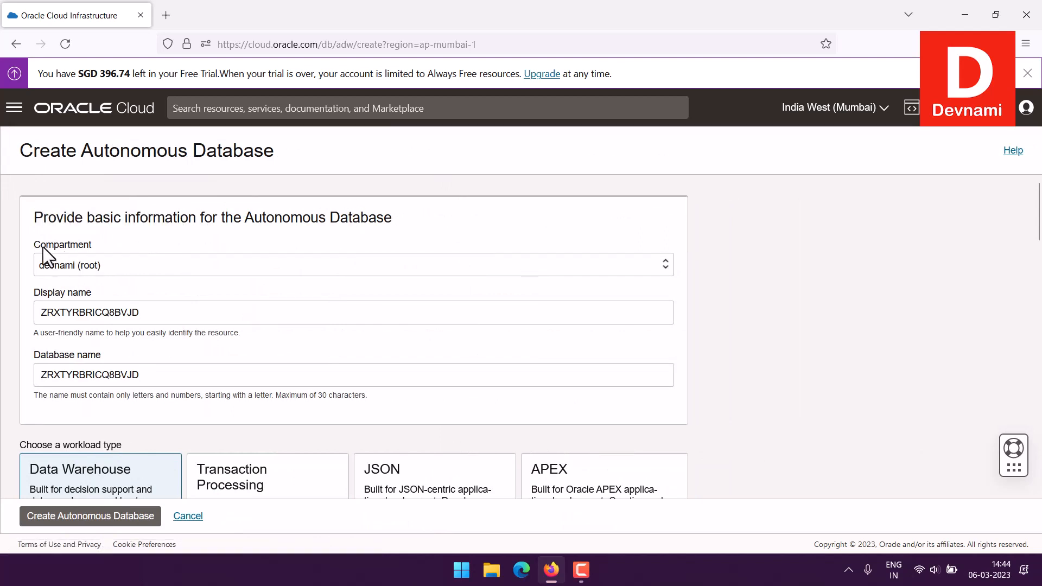
pyautogui.click(77, 263)
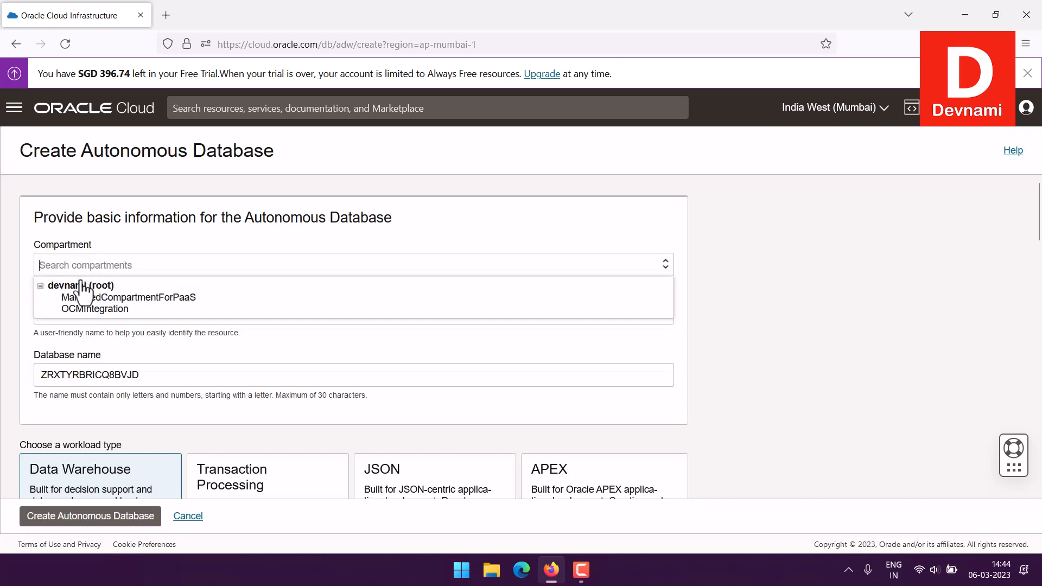
pyautogui.click(96, 227)
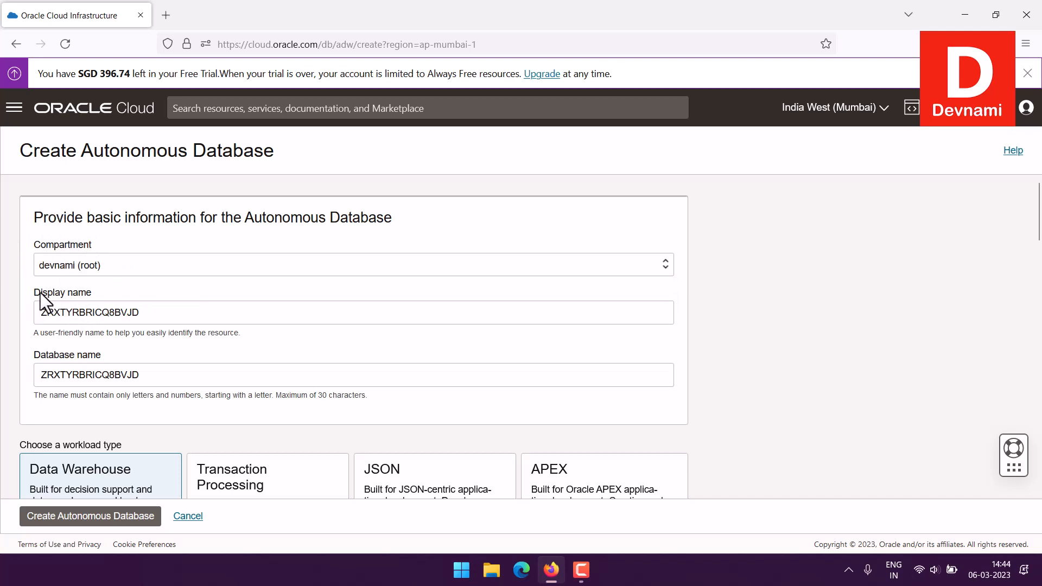
# - Set both the display name and the database name of the new autonomous database to DEVAPEX
pyautogui.click(99, 295)
pyautogui.moveTo(140, 312); pyautogui.dragTo(2, 315)
pyautogui.write('DEV')
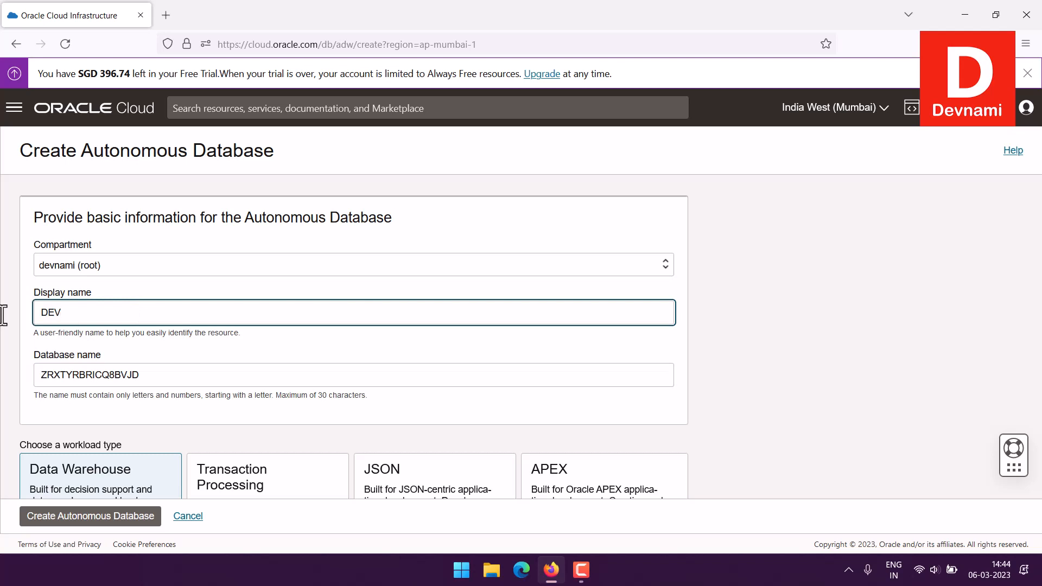
pyautogui.write('APEX')
pyautogui.moveTo(99, 318); pyautogui.dragTo(20, 310)
pyautogui.hotkey('ctrl', 'c')
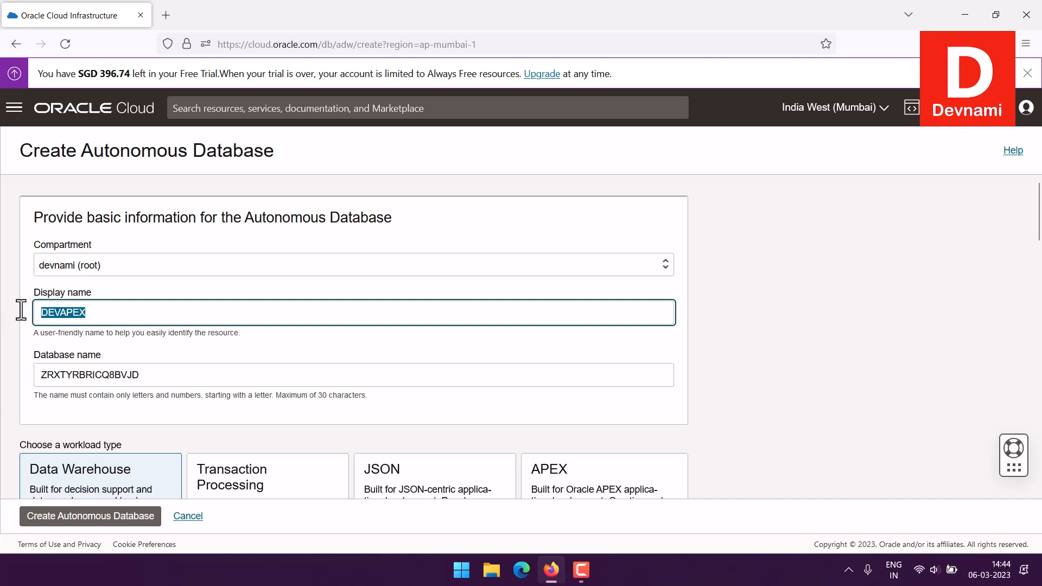
pyautogui.moveTo(147, 376); pyautogui.dragTo(1, 355)
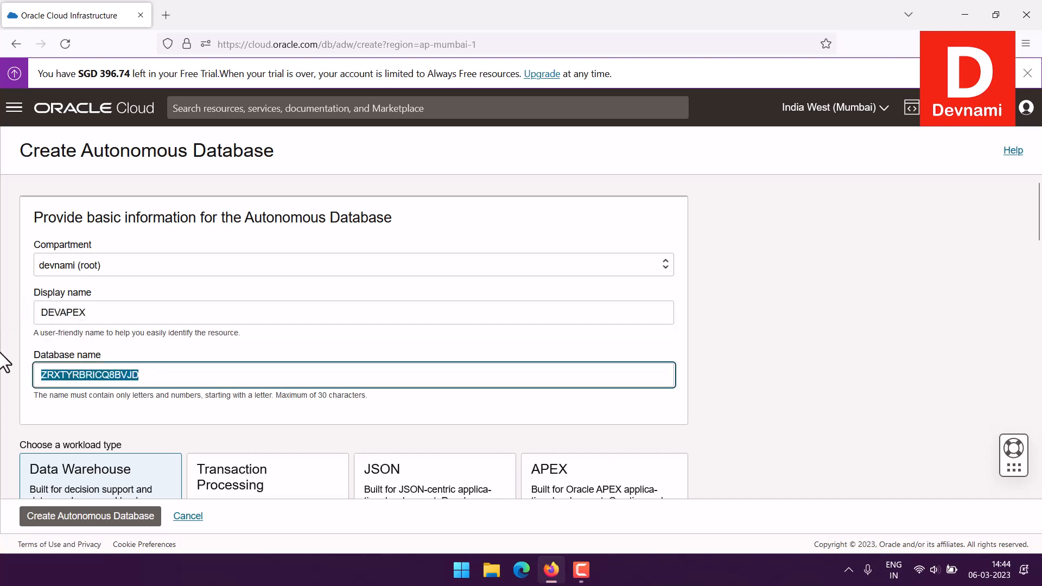
pyautogui.hotkey('ctrl', 'v')
pyautogui.click(11, 327)
# - Try the APEX and Transaction Processing workload types for the new database, ending on Data Warehouse
pyautogui.scroll(-3, 1, 311)
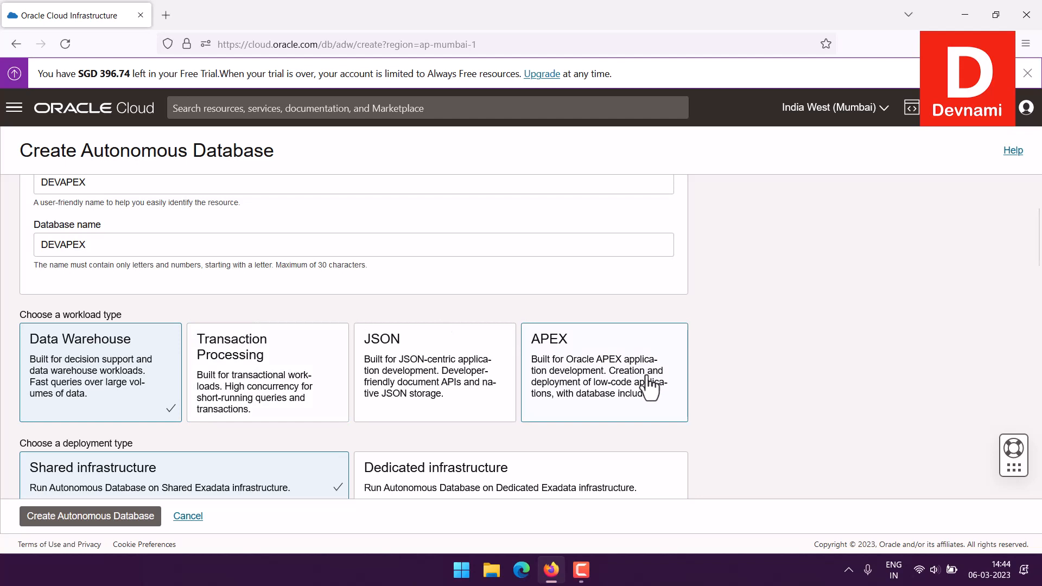
pyautogui.click(567, 362)
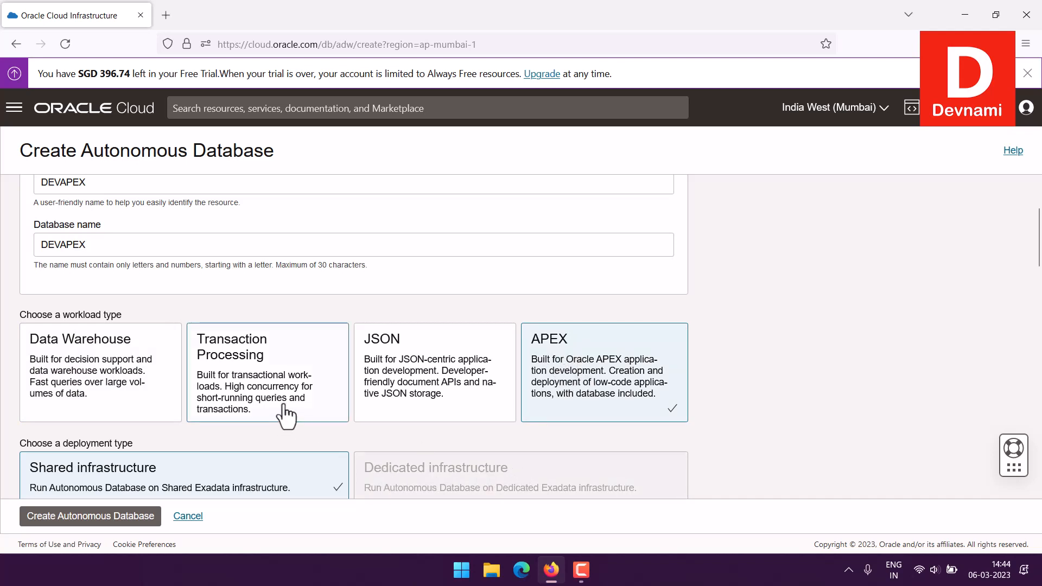
pyautogui.scroll(-2, 282, 417)
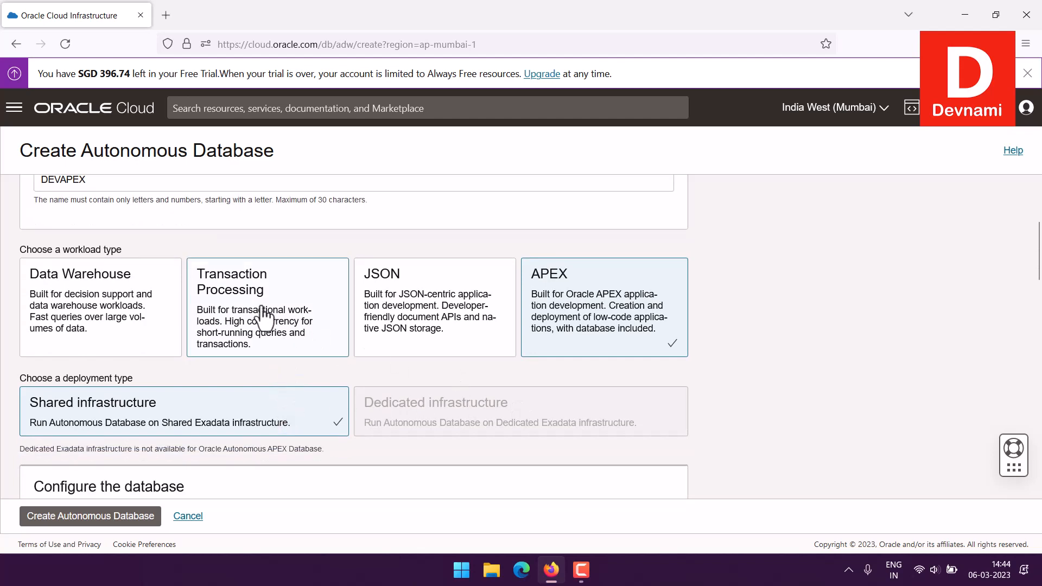
pyautogui.click(254, 332)
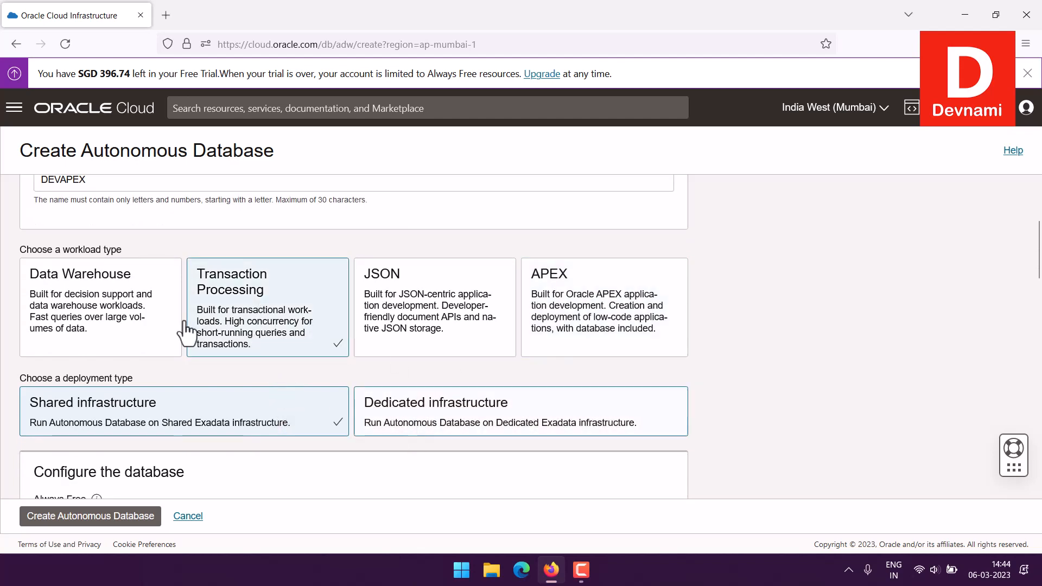
pyautogui.click(83, 300)
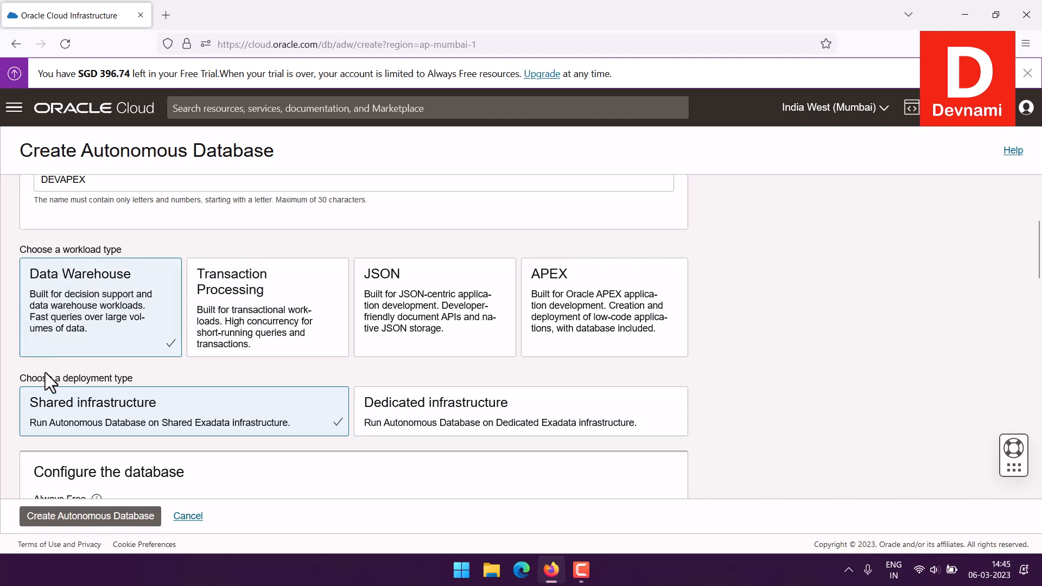
# - Examine the deployment types and the Always Free configuration option for the new database
pyautogui.moveTo(52, 377); pyautogui.dragTo(27, 375)
pyautogui.click(27, 373)
pyautogui.scroll(-2, 47, 344)
pyautogui.scroll(-3, 302, 360)
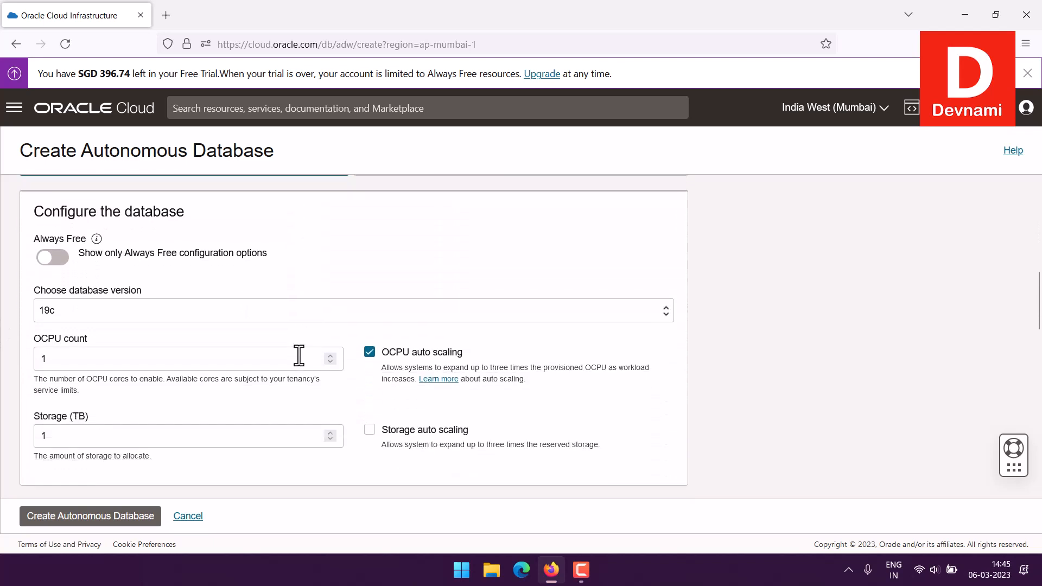
pyautogui.click(96, 239)
pyautogui.moveTo(131, 260); pyautogui.dragTo(275, 260)
pyautogui.click(275, 257)
pyautogui.scroll(3, 272, 251)
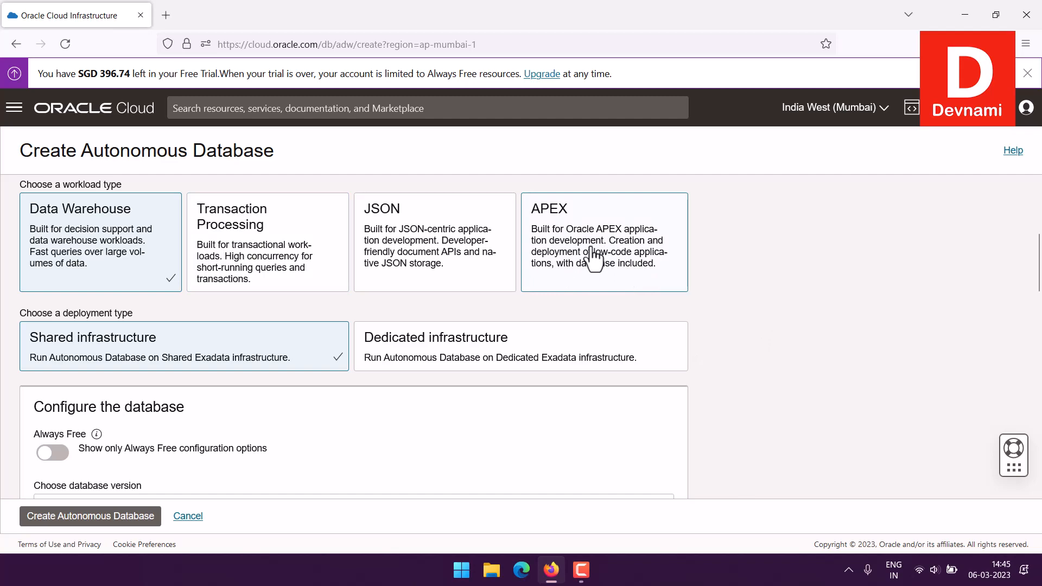
# - Compare the workload choices with the database version, OCPU and storage settings of the new database
pyautogui.scroll(-5, 946, 344)
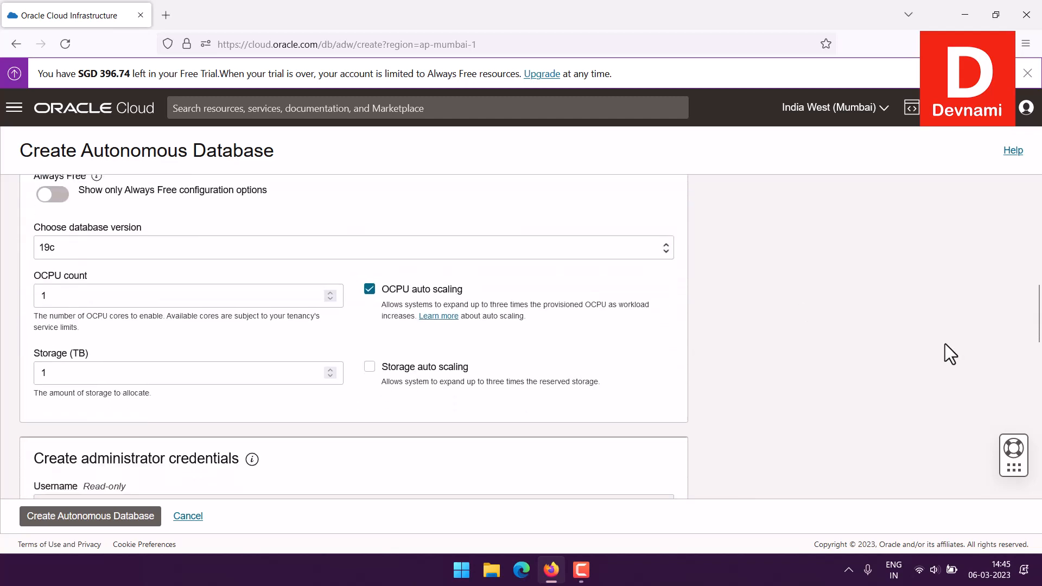
pyautogui.scroll(5, 946, 344)
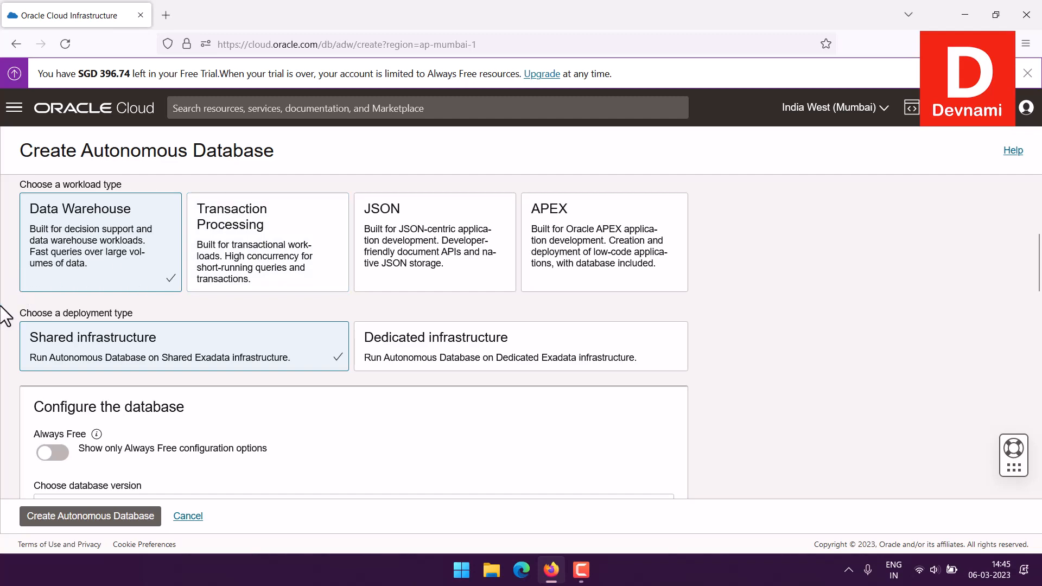
pyautogui.scroll(-1, 21, 307)
pyautogui.scroll(-5, 20, 297)
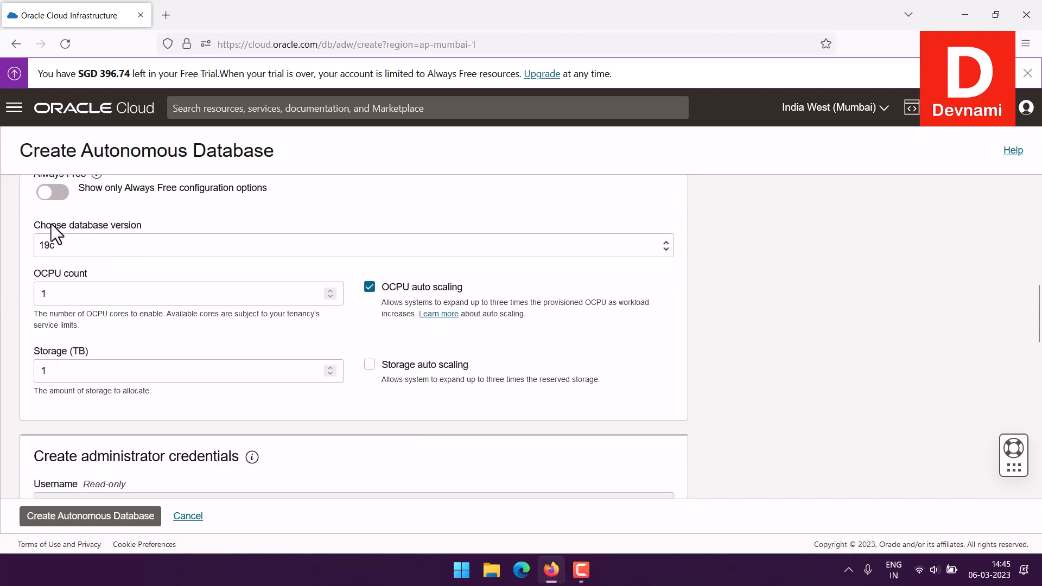
pyautogui.click(153, 223)
pyautogui.scroll(-3, 223, 305)
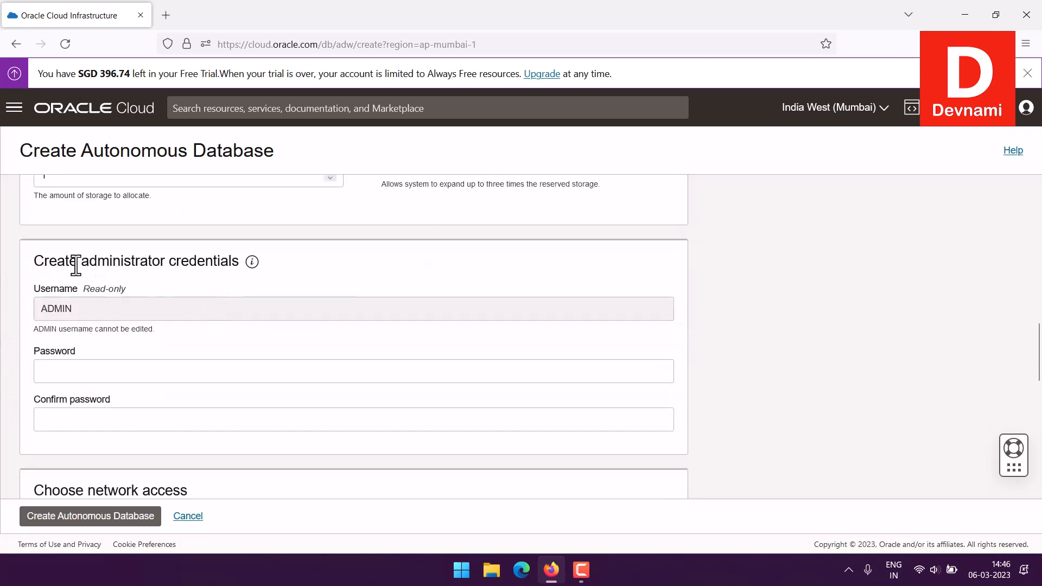
# - Review the administrator credentials section and the network access types in the database creation form
pyautogui.moveTo(60, 262); pyautogui.dragTo(197, 260)
pyautogui.click(85, 323)
pyautogui.scroll(-3, 26, 364)
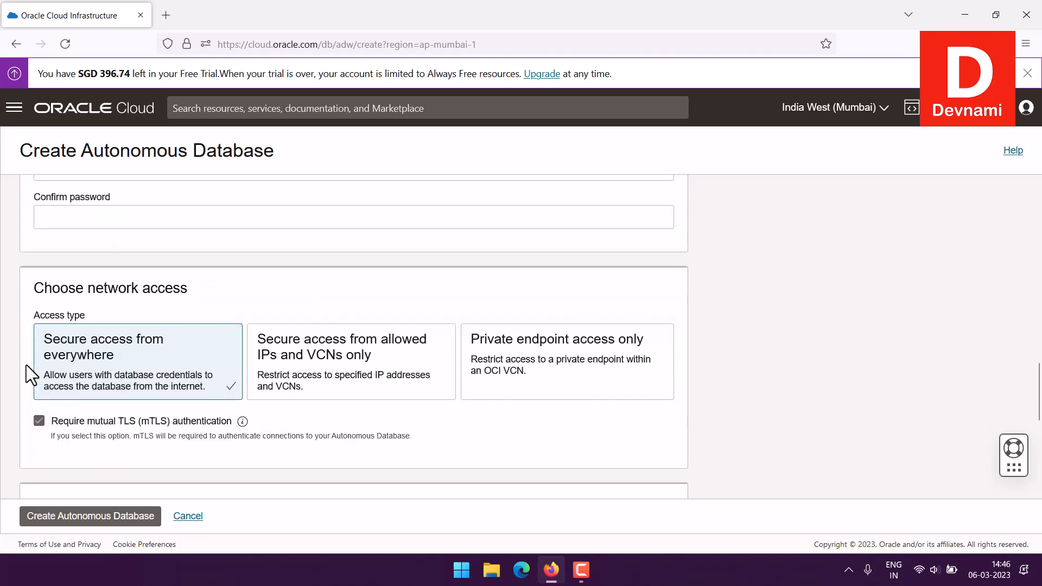
pyautogui.moveTo(34, 230); pyautogui.dragTo(185, 229)
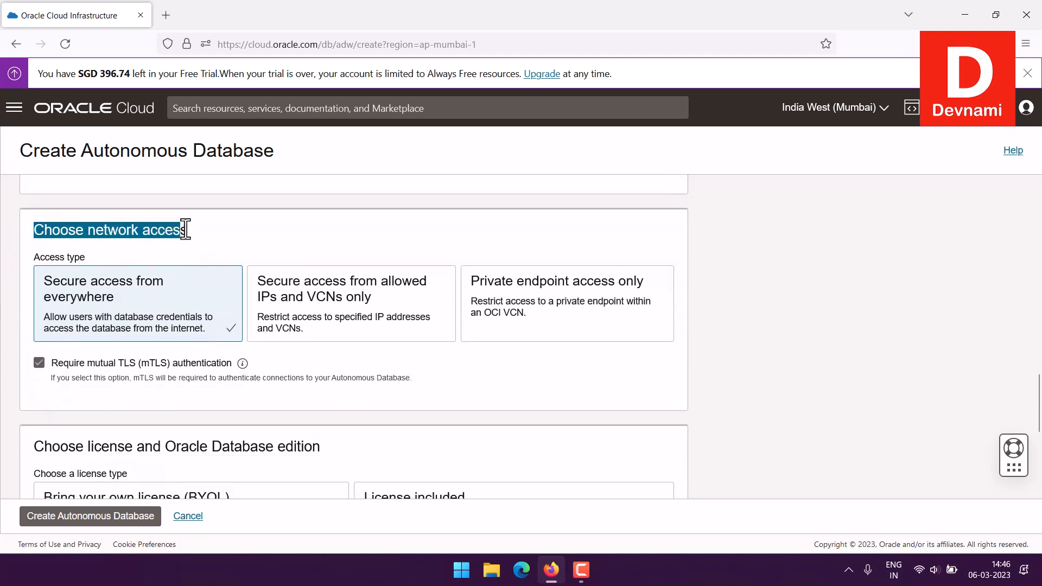
pyautogui.click(40, 230)
pyautogui.scroll(-1, 8, 223)
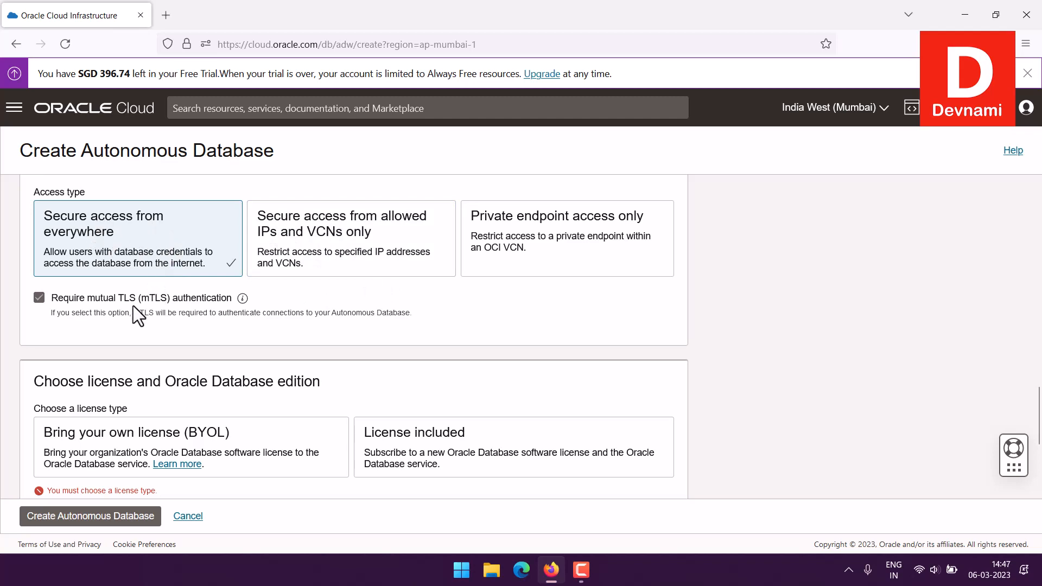
# - Choose License included as the license type, and cancel the creation of the autonomous database
pyautogui.scroll(-3, 418, 337)
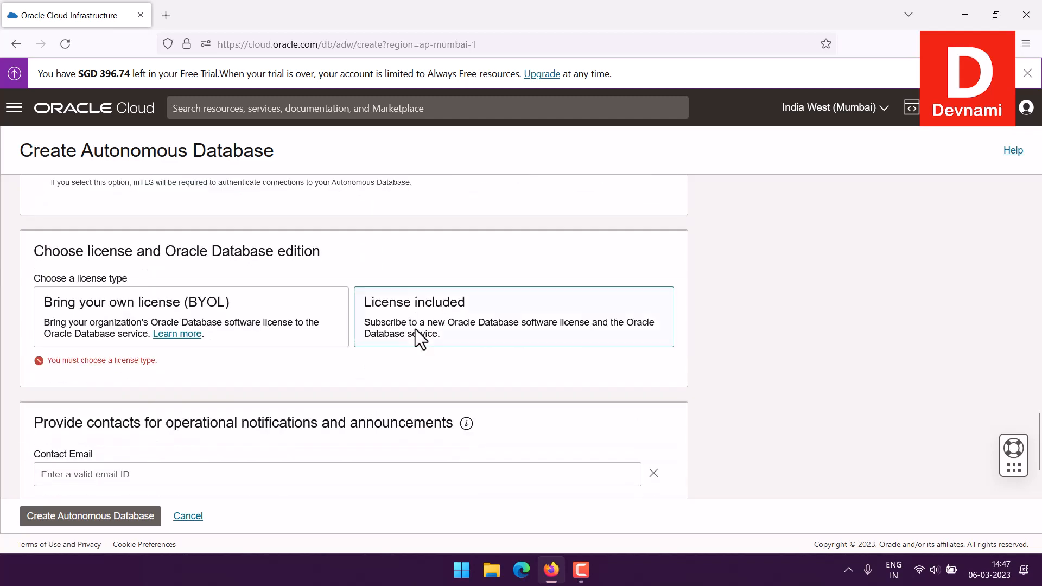
pyautogui.scroll(-2, 13, 239)
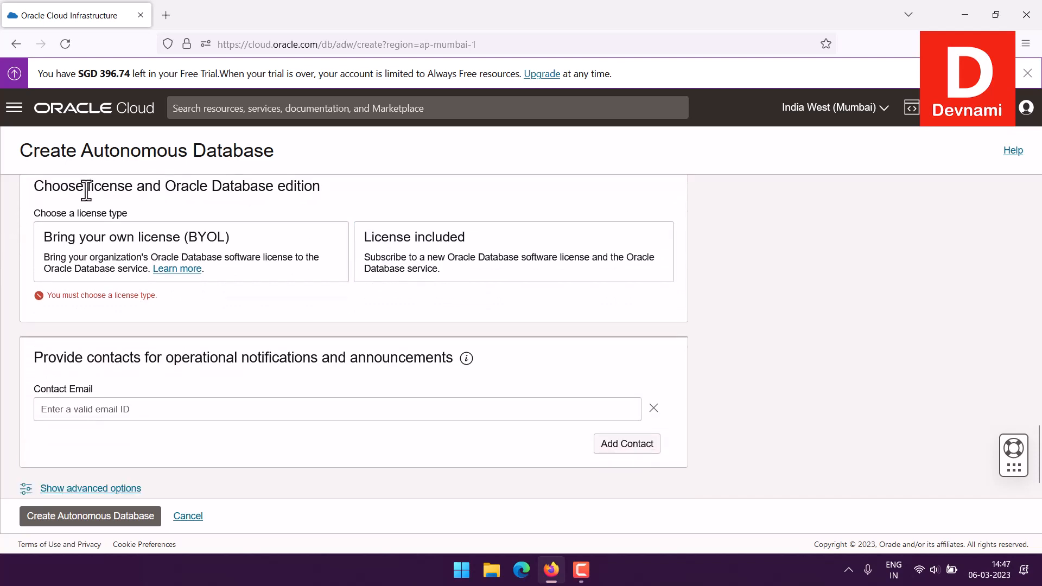
pyautogui.moveTo(350, 183); pyautogui.dragTo(38, 184)
pyautogui.click(123, 241)
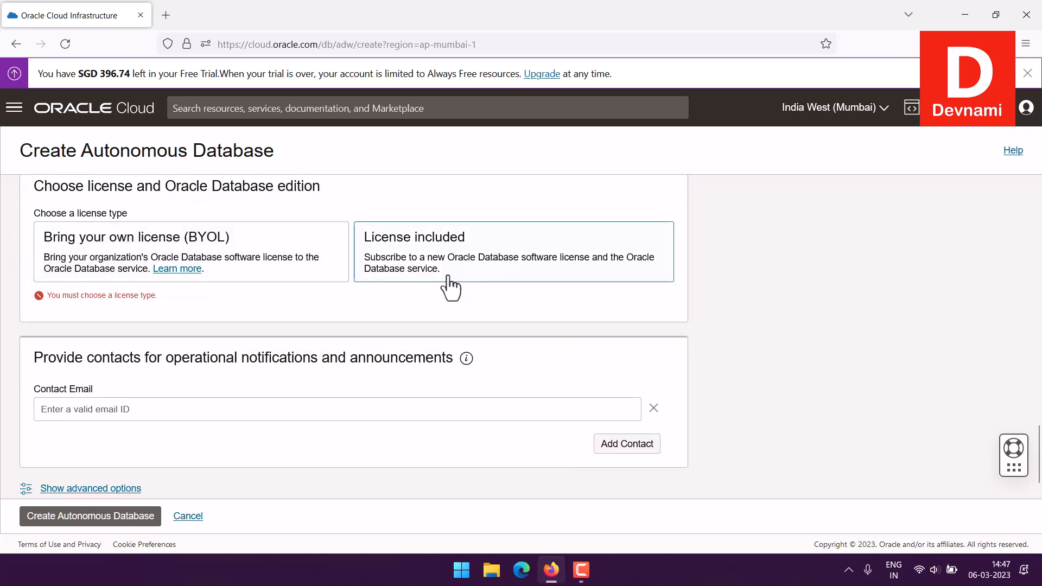
pyautogui.click(447, 227)
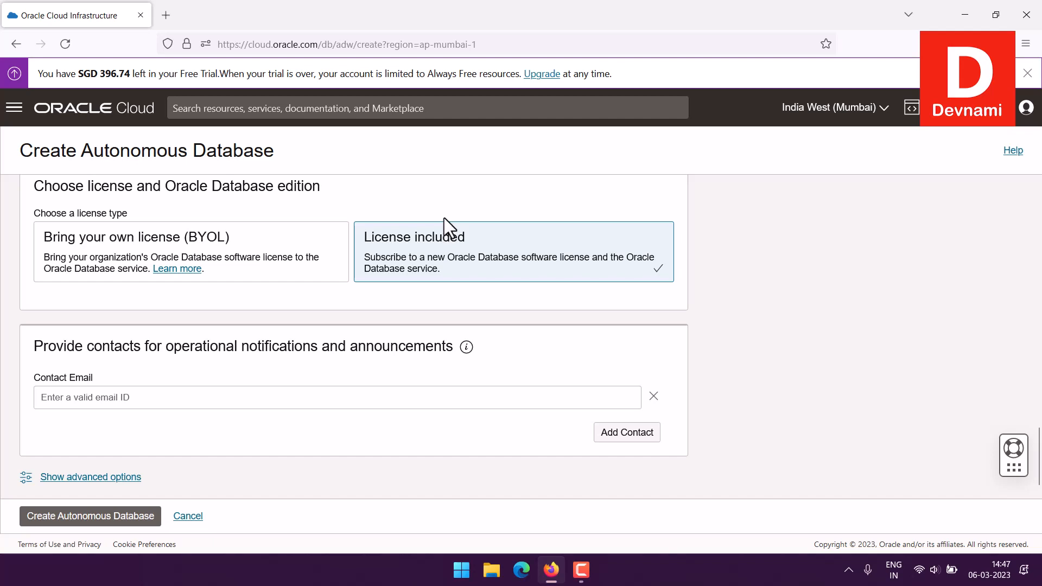
pyautogui.scroll(-1, 443, 217)
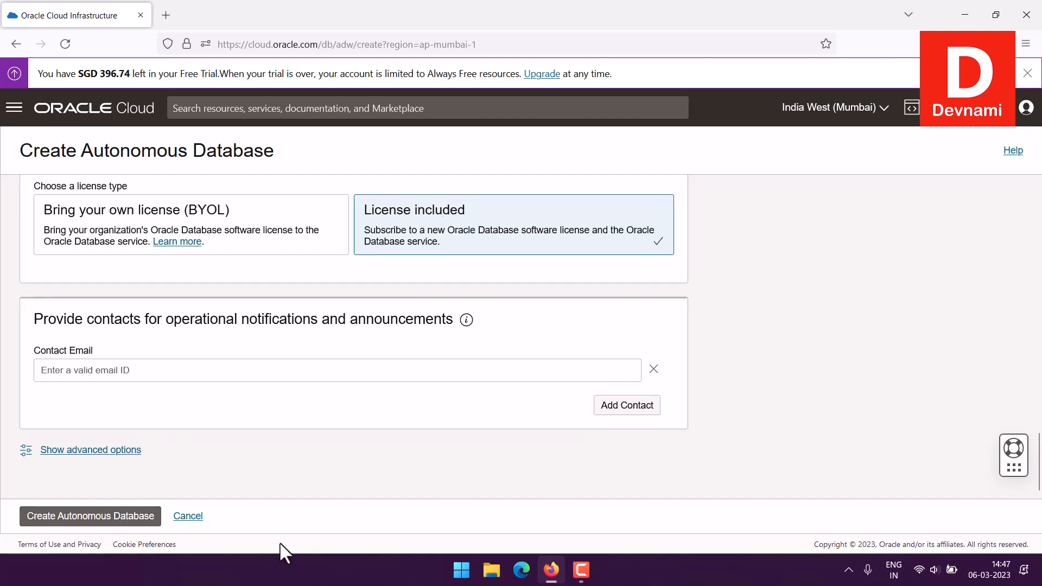
pyautogui.click(195, 518)
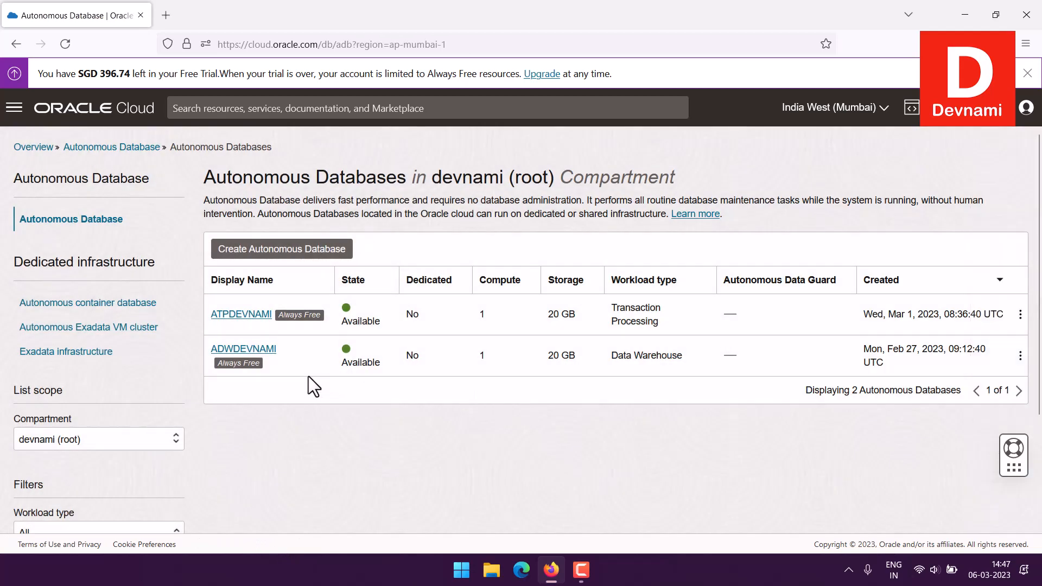
# - Open the details of the ATPDEVNAMI database and display its administration and developer tools, including Oracle APEX
pyautogui.click(241, 321)
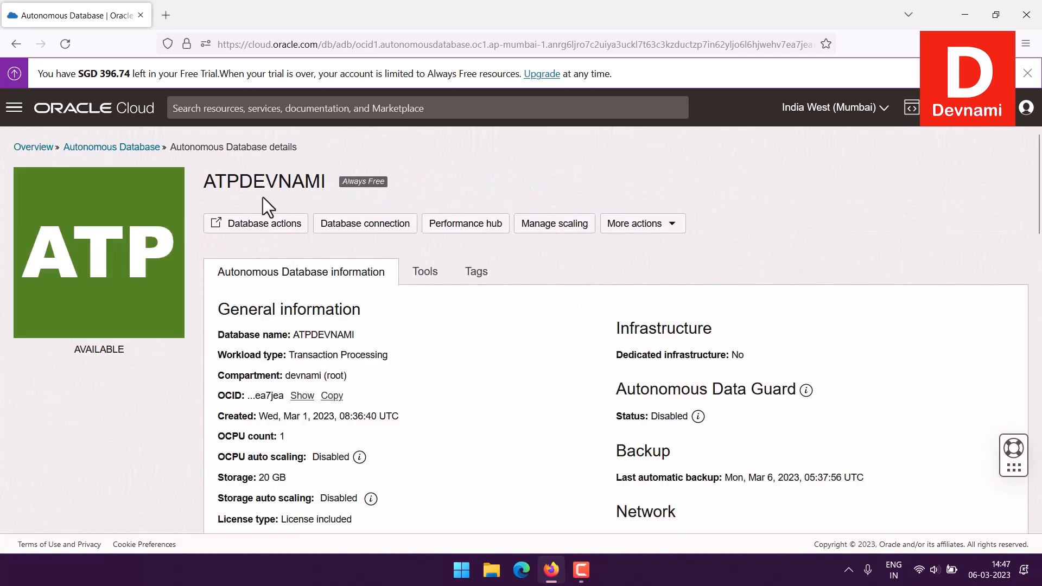
pyautogui.moveTo(206, 180); pyautogui.dragTo(323, 180)
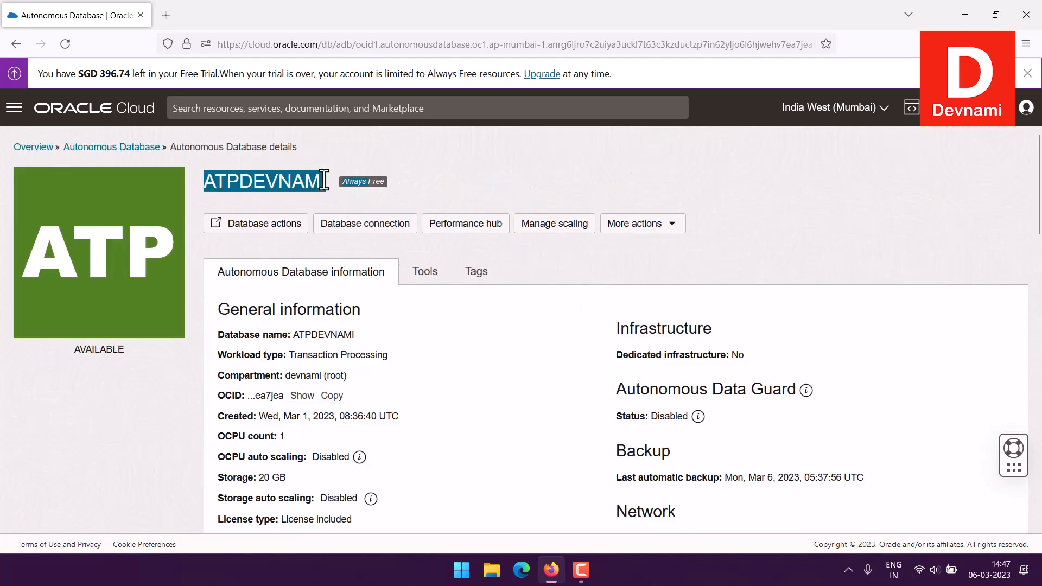
pyautogui.doubleClick(224, 179)
pyautogui.click(299, 175)
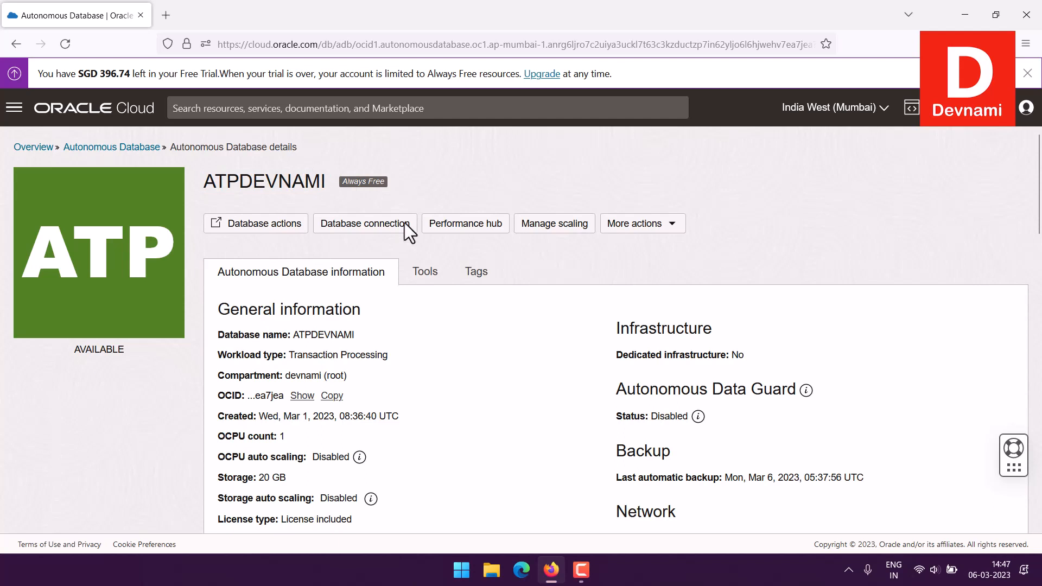
pyautogui.moveTo(71, 355); pyautogui.dragTo(128, 350)
pyautogui.click(128, 351)
pyautogui.click(425, 272)
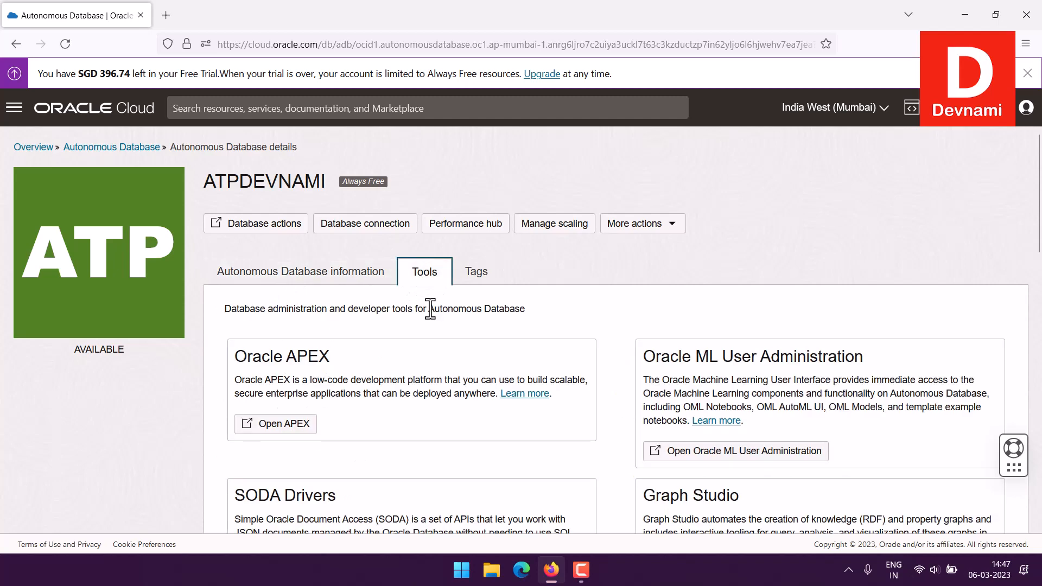
pyautogui.scroll(-2, 430, 308)
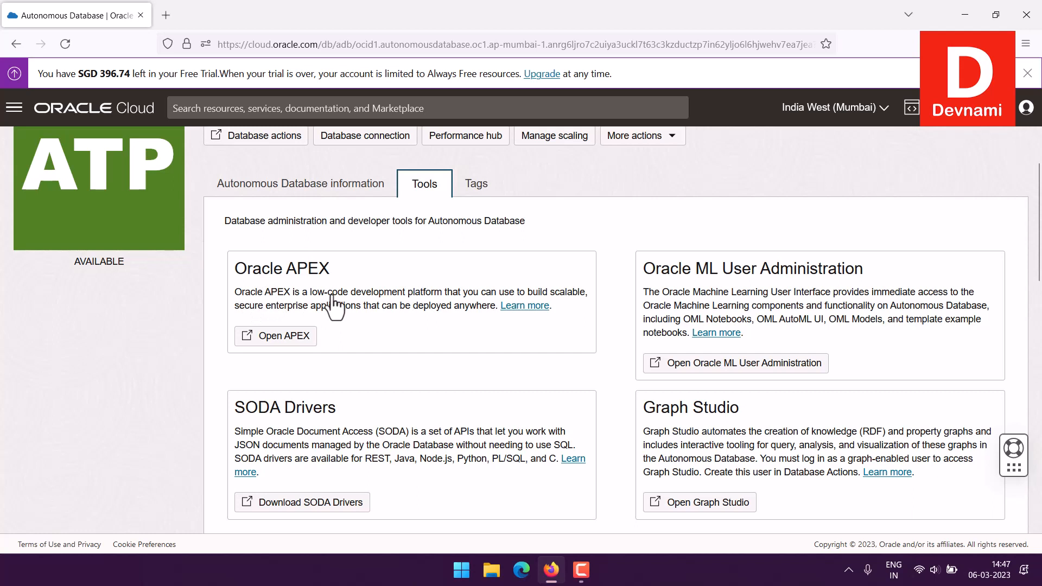
# - Open apex.oracle.com in a new browser tab and go to the Getting Started page of the Oracle APEX site
pyautogui.moveTo(228, 221); pyautogui.dragTo(554, 223)
pyautogui.click(554, 223)
pyautogui.click(166, 15)
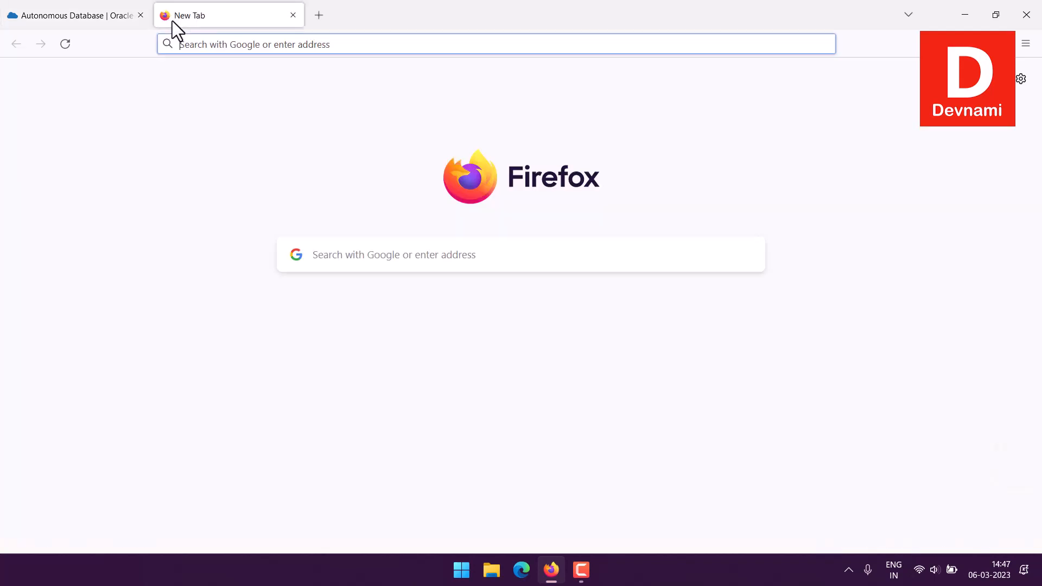
pyautogui.write('apex.oracle.com/')
pyautogui.press('Return')
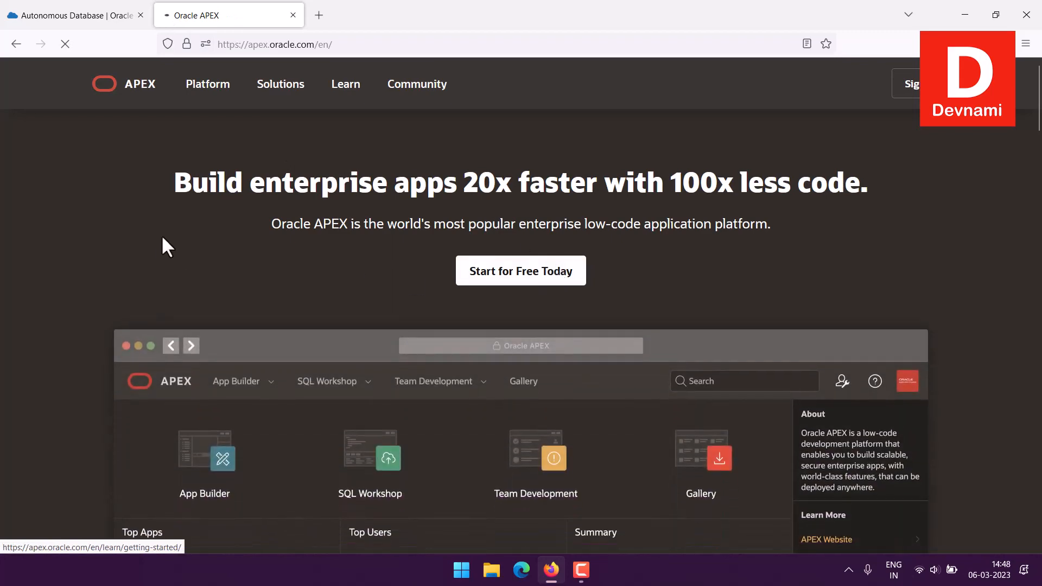
pyautogui.scroll(-5, 163, 225)
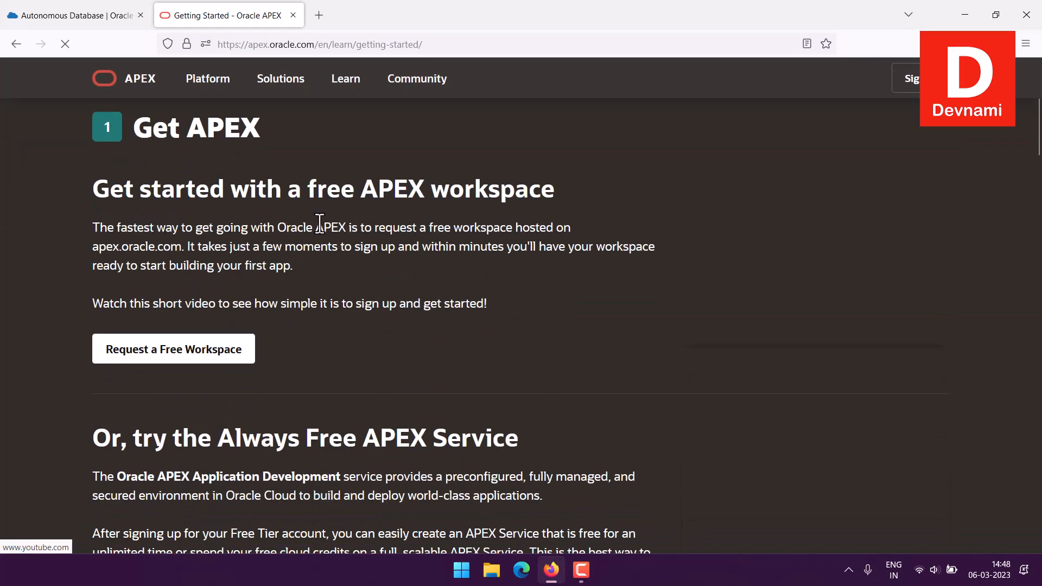
# - Read about the free APEX workspace and the Always Free APEX Service on the Getting Started page
pyautogui.moveTo(282, 190); pyautogui.dragTo(68, 183)
pyautogui.click(52, 178)
pyautogui.click(332, 270)
pyautogui.click(66, 181)
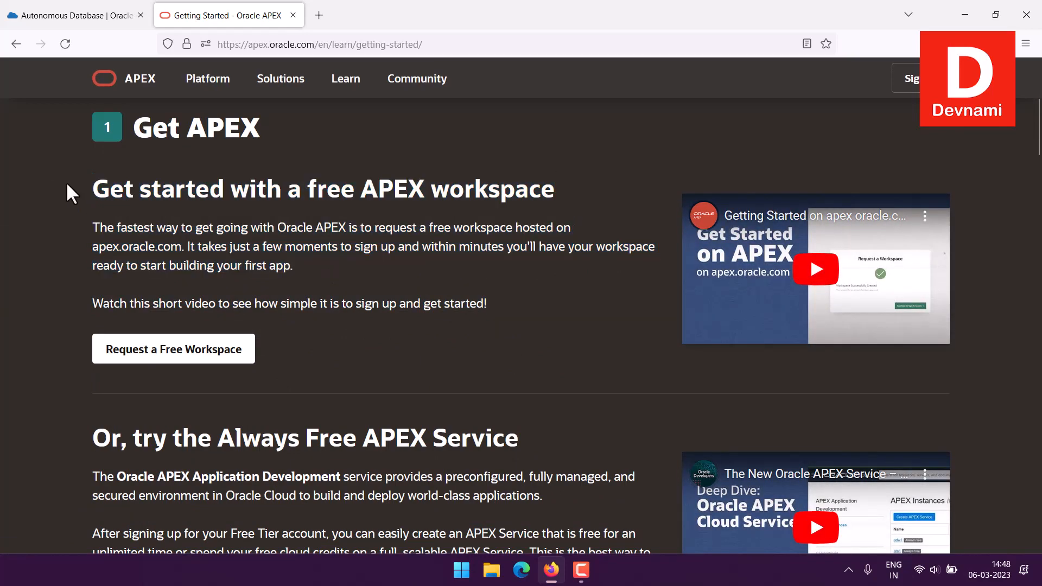
pyautogui.scroll(-6, 435, 276)
pyautogui.scroll(2, 345, 228)
pyautogui.moveTo(234, 174); pyautogui.dragTo(409, 175)
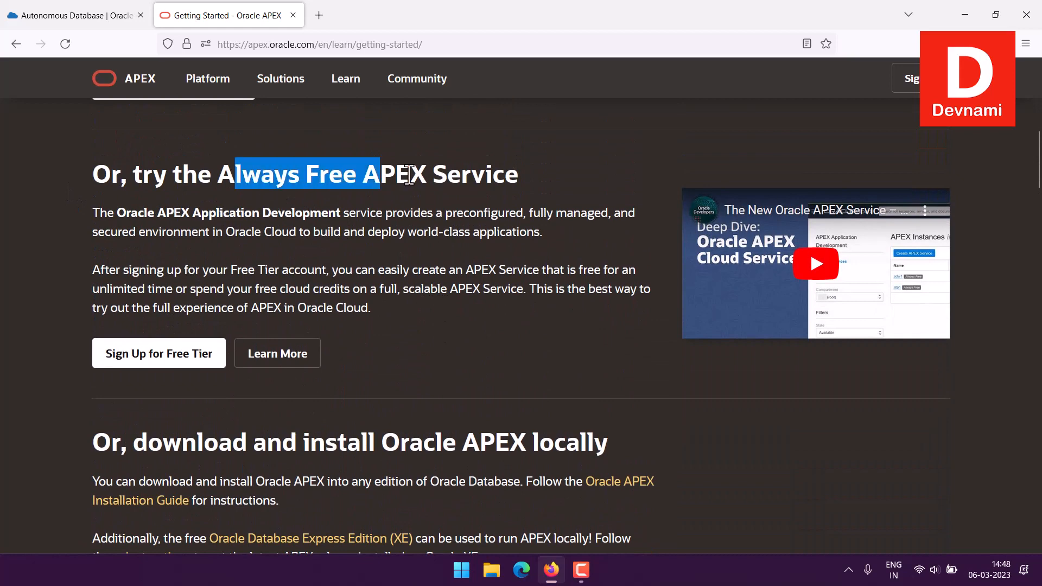
pyautogui.click(507, 174)
pyautogui.moveTo(252, 213); pyautogui.dragTo(458, 304)
pyautogui.click(458, 304)
pyautogui.click(40, 1)
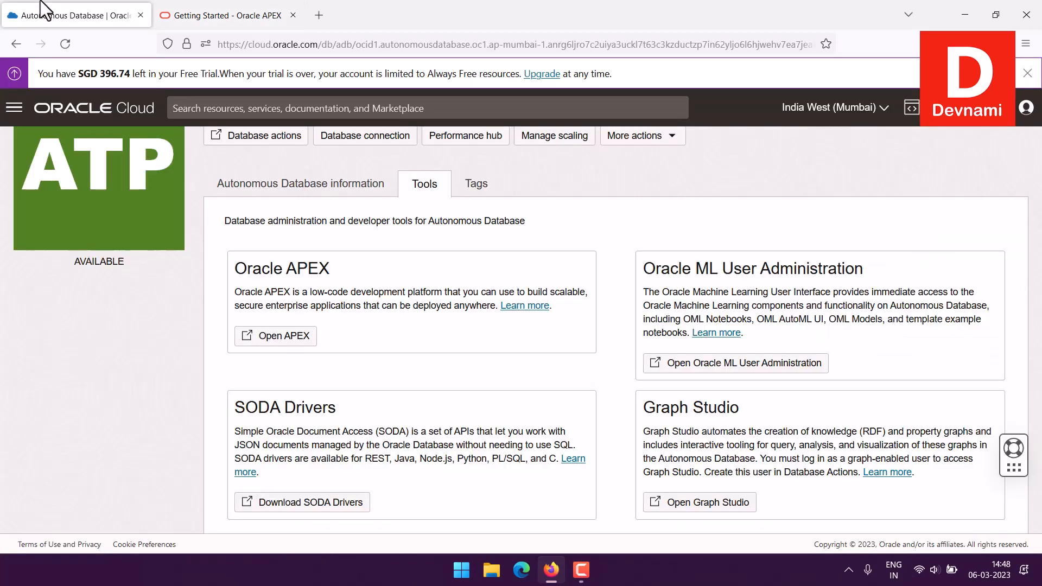
pyautogui.click(237, 2)
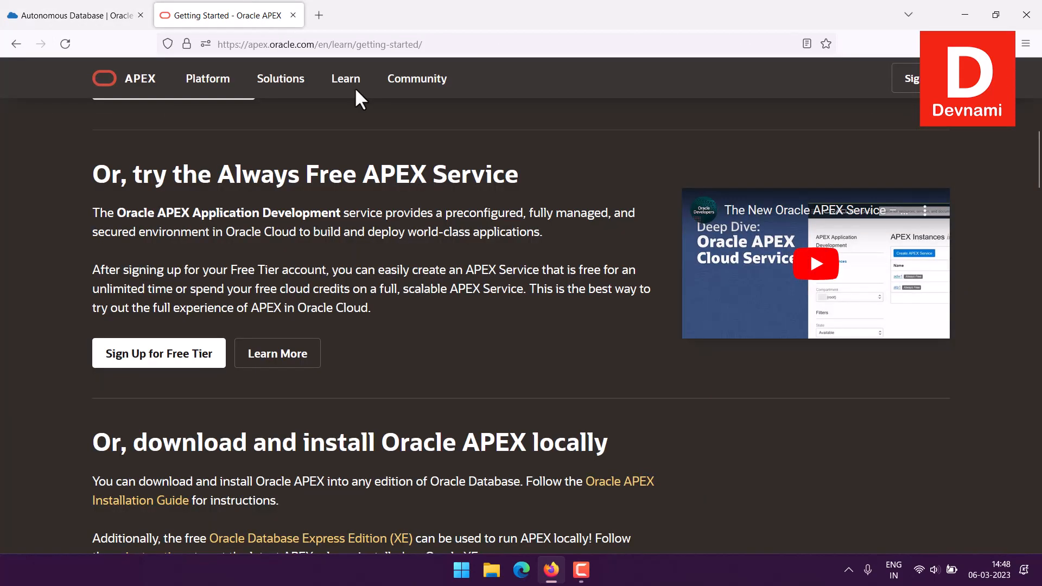
# - Read the sections on installing Oracle APEX locally, on other Oracle Cloud services and in a preconfigured VM
pyautogui.scroll(-3, 379, 385)
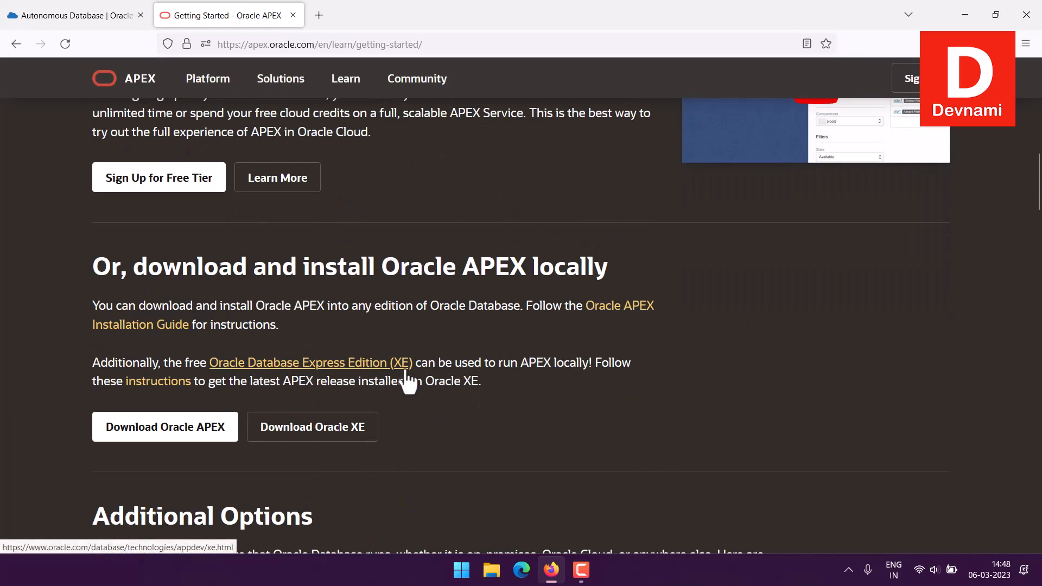
pyautogui.moveTo(427, 365); pyautogui.dragTo(254, 269)
pyautogui.moveTo(254, 270); pyautogui.dragTo(280, 327)
pyautogui.moveTo(276, 326); pyautogui.dragTo(308, 320)
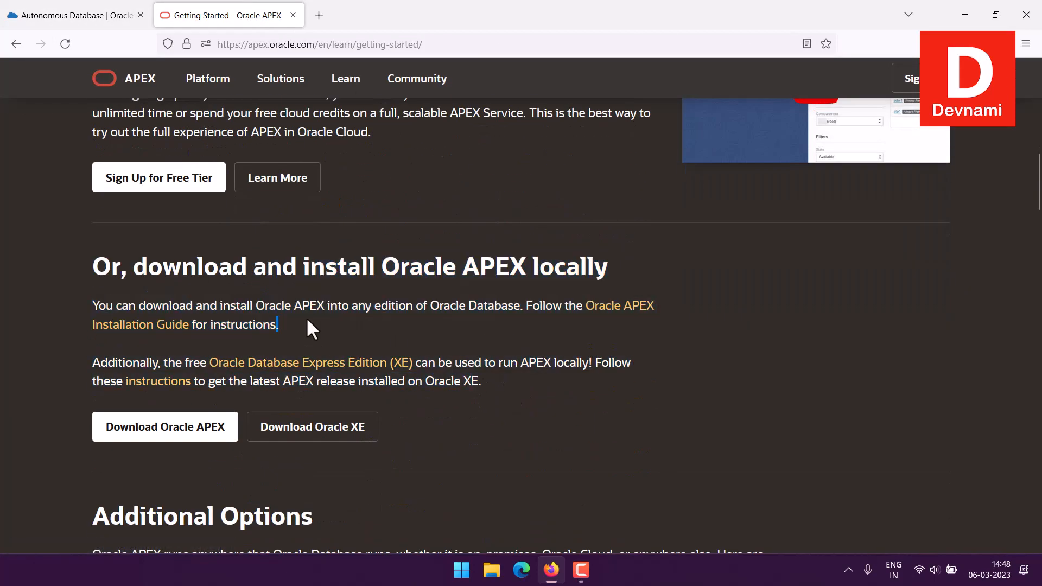
pyautogui.scroll(-10, 70, 267)
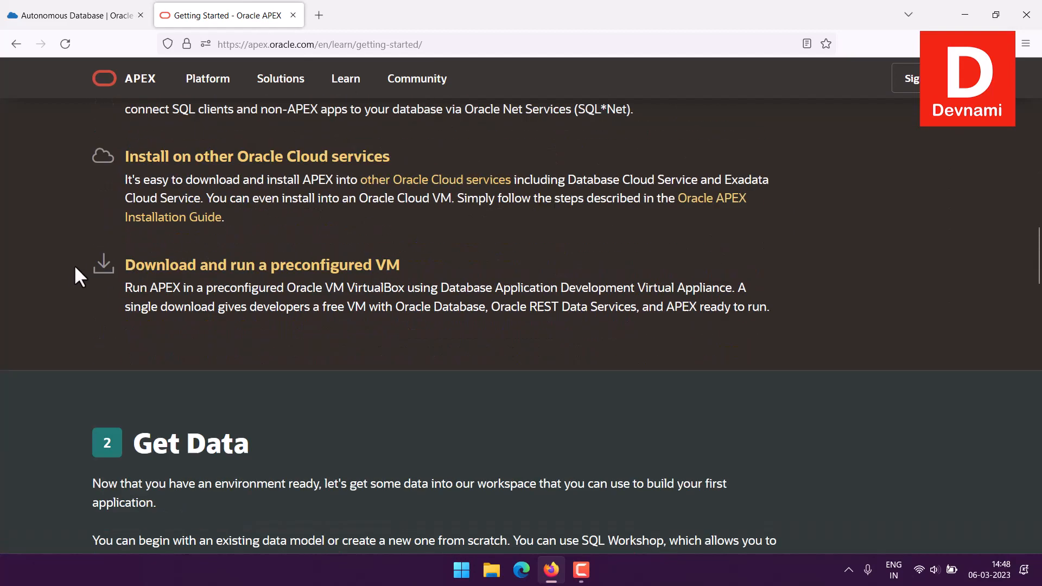
pyautogui.scroll(-4, 76, 268)
pyautogui.scroll(2, 81, 271)
pyautogui.moveTo(126, 176); pyautogui.dragTo(479, 173)
pyautogui.click(478, 173)
pyautogui.scroll(-1, 478, 173)
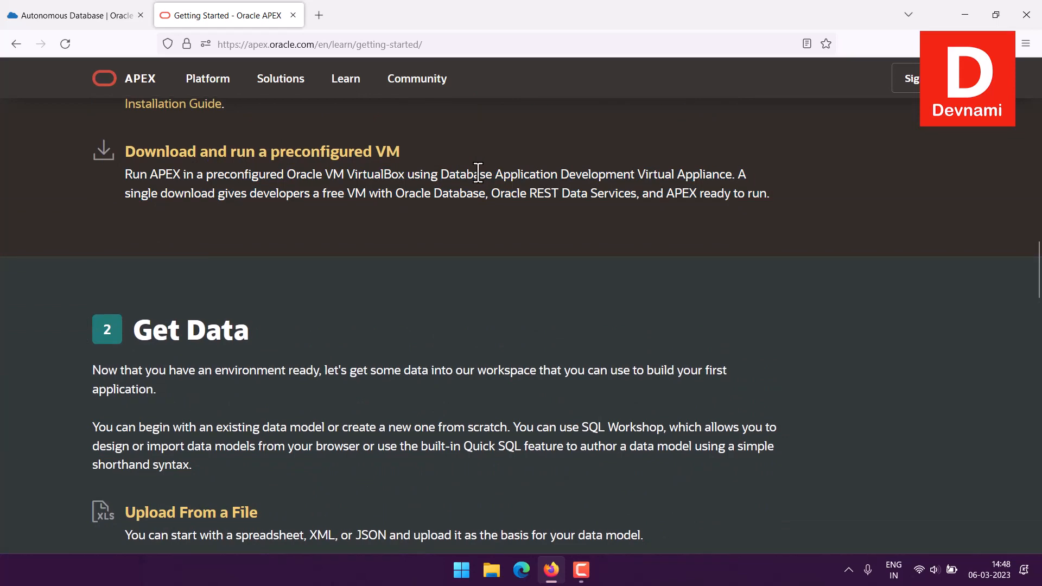
pyautogui.scroll(-3, 476, 174)
# - Close the Getting Started page and look through the tools offered for the ATPDEVNAMI database
pyautogui.click(82, 19)
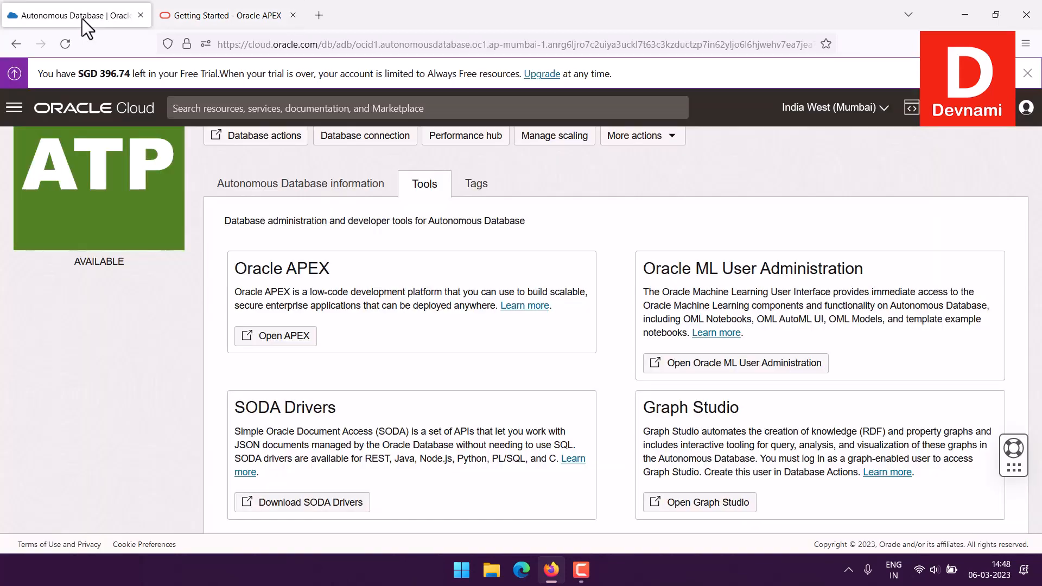
pyautogui.click(297, 22)
pyautogui.scroll(2, 86, 346)
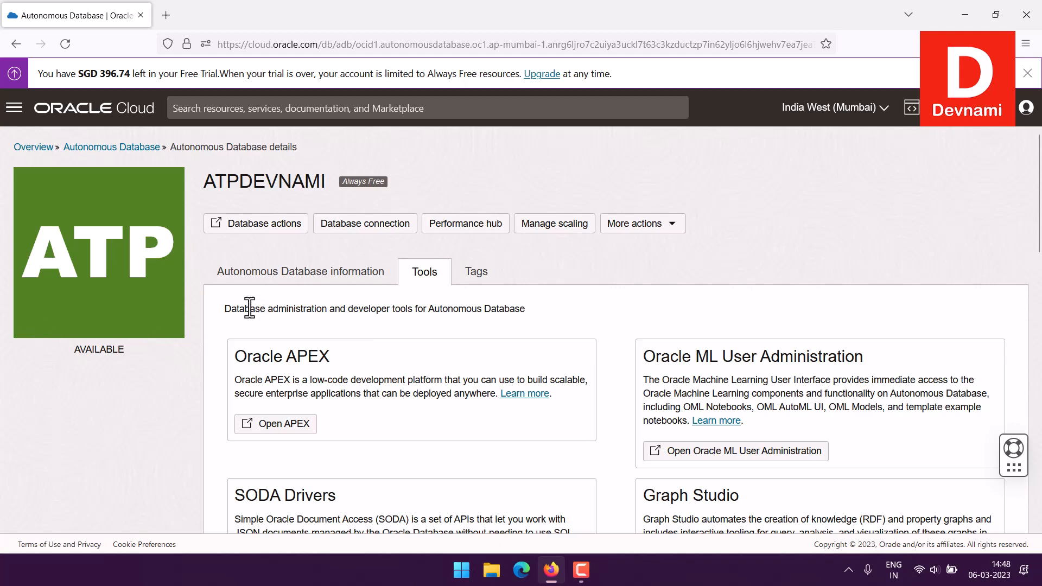
pyautogui.scroll(-3, 551, 310)
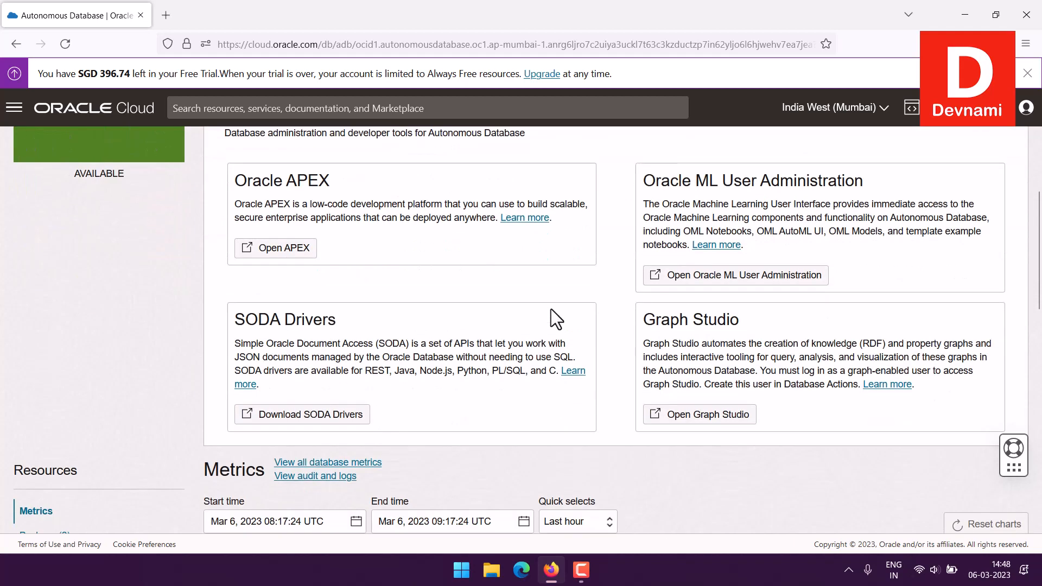
pyautogui.scroll(3, 296, 251)
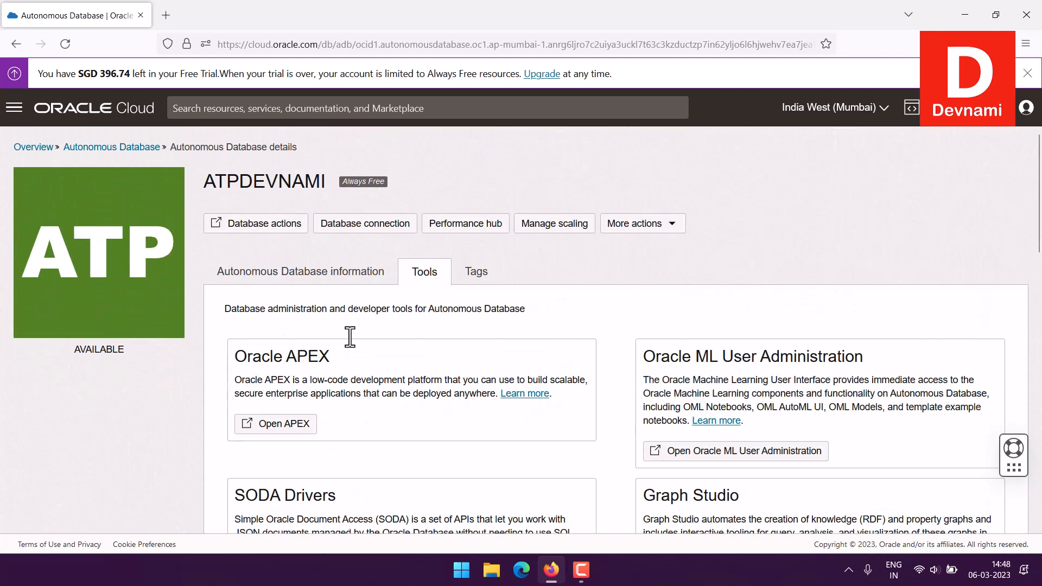
# - Examine the general information of the ATPDEVNAMI database, including its APEX instance
pyautogui.click(291, 274)
pyautogui.scroll(-4, 543, 336)
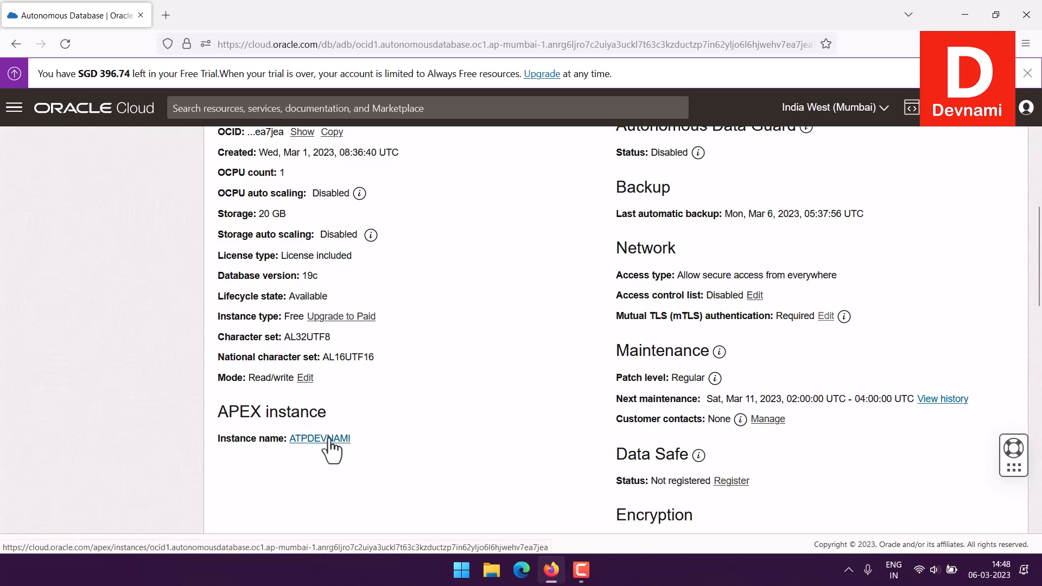
pyautogui.scroll(10, 434, 385)
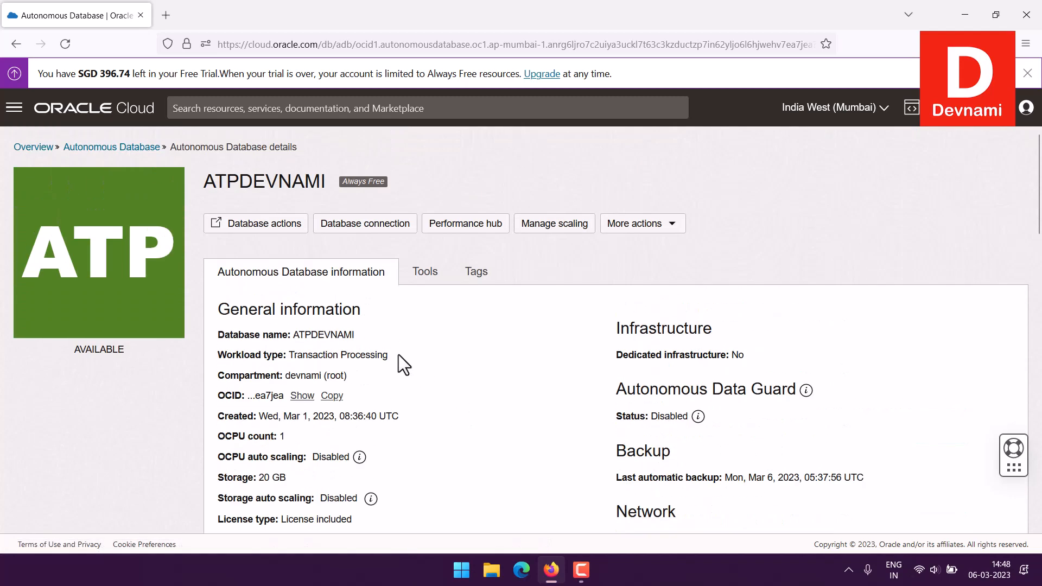
# - Open Oracle APEX from the database's tools and bring up its Administration Services sign-in page
pyautogui.click(423, 279)
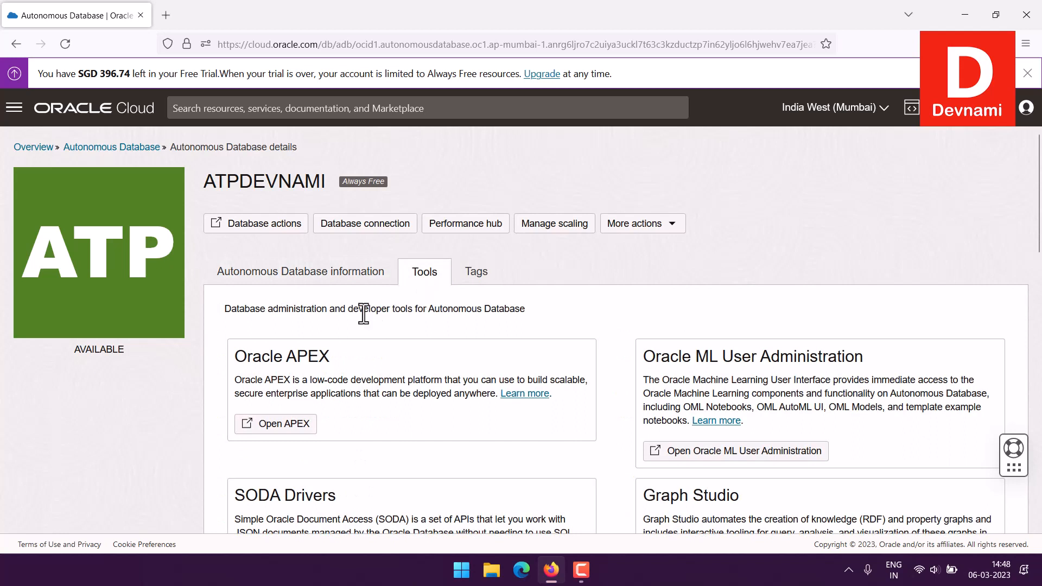
pyautogui.click(276, 425)
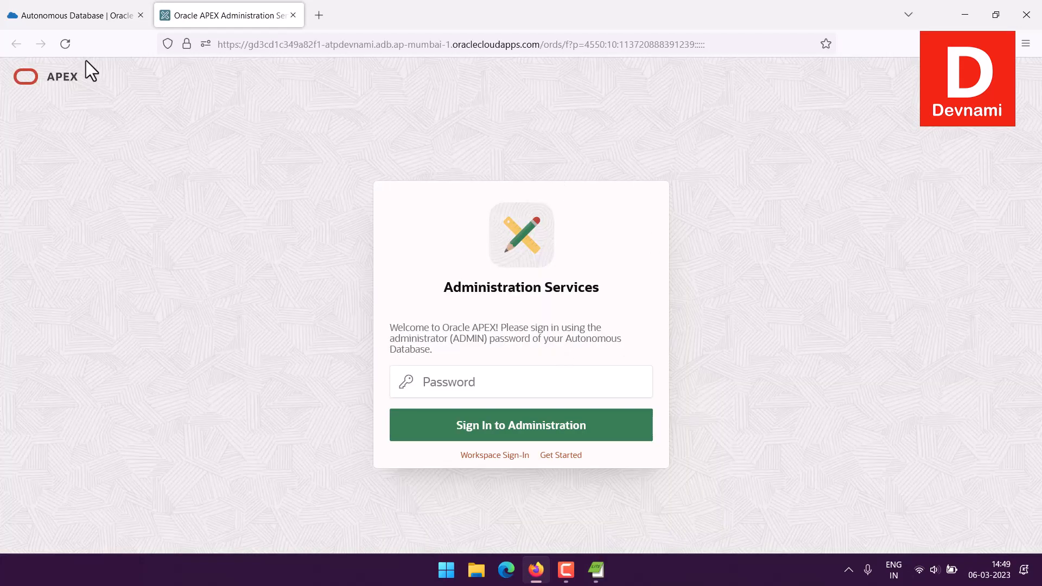
pyautogui.click(88, 13)
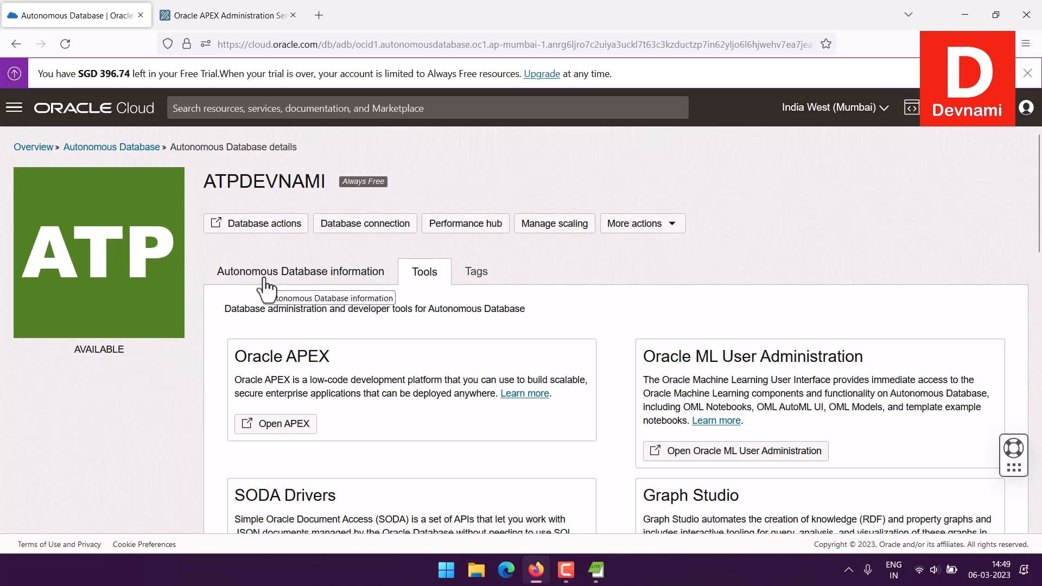
pyautogui.click(202, 17)
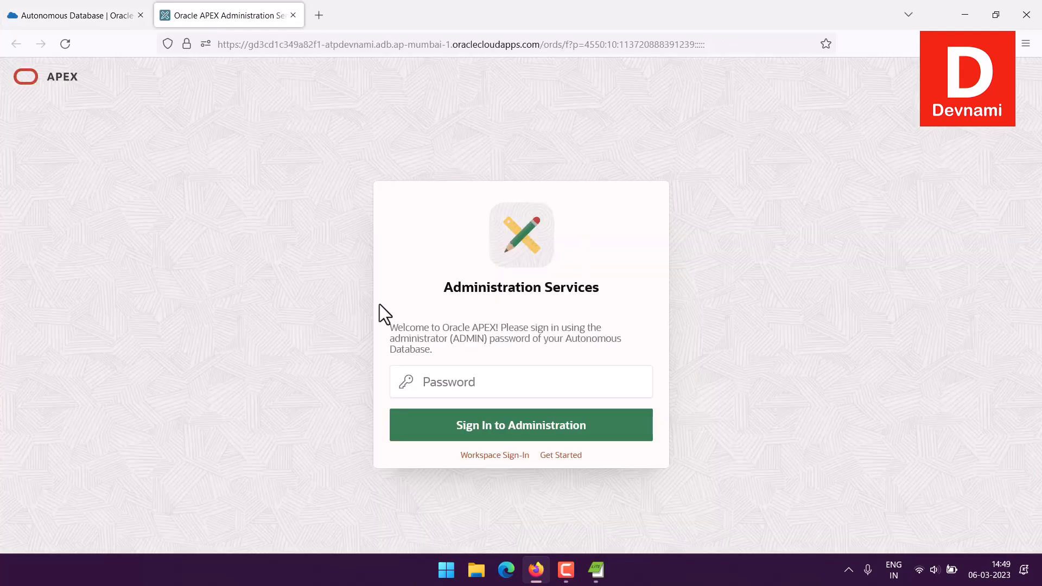
# - Sign in to APEX Administration Services with the database administrator's password
pyautogui.click(455, 378)
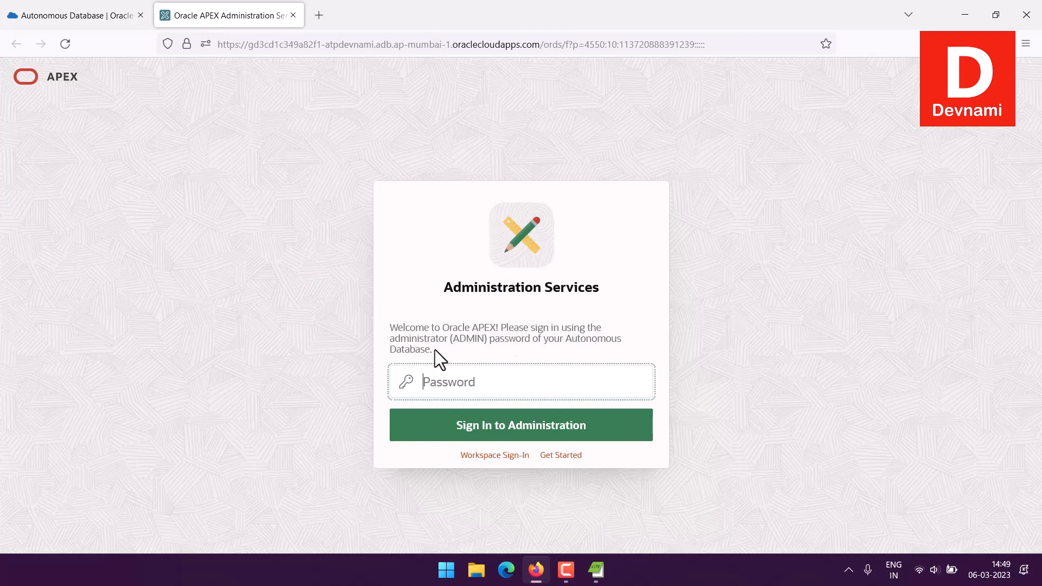
pyautogui.hotkey('ctrl', 'v')
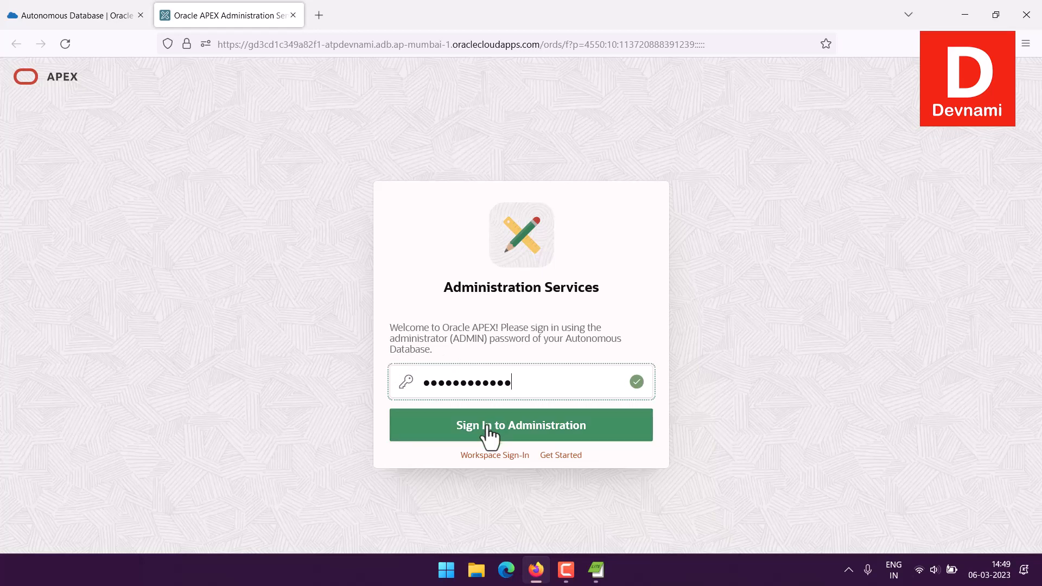
pyautogui.click(525, 426)
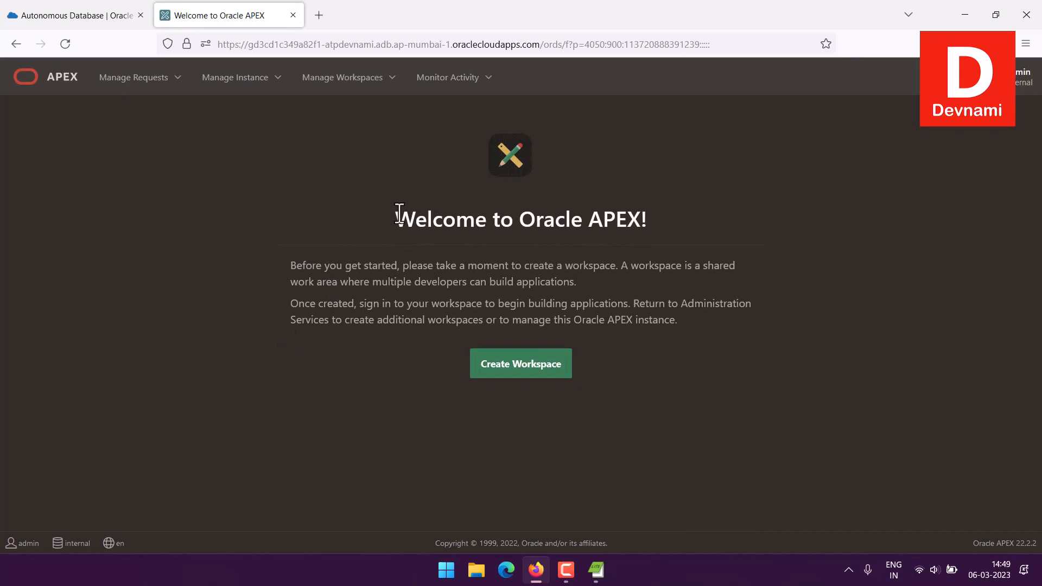
# - Read the Oracle APEX welcome text about creating a workspace, and check the signed-in account's workspace and role
pyautogui.moveTo(398, 210); pyautogui.dragTo(761, 321)
pyautogui.click(758, 322)
pyautogui.click(1010, 77)
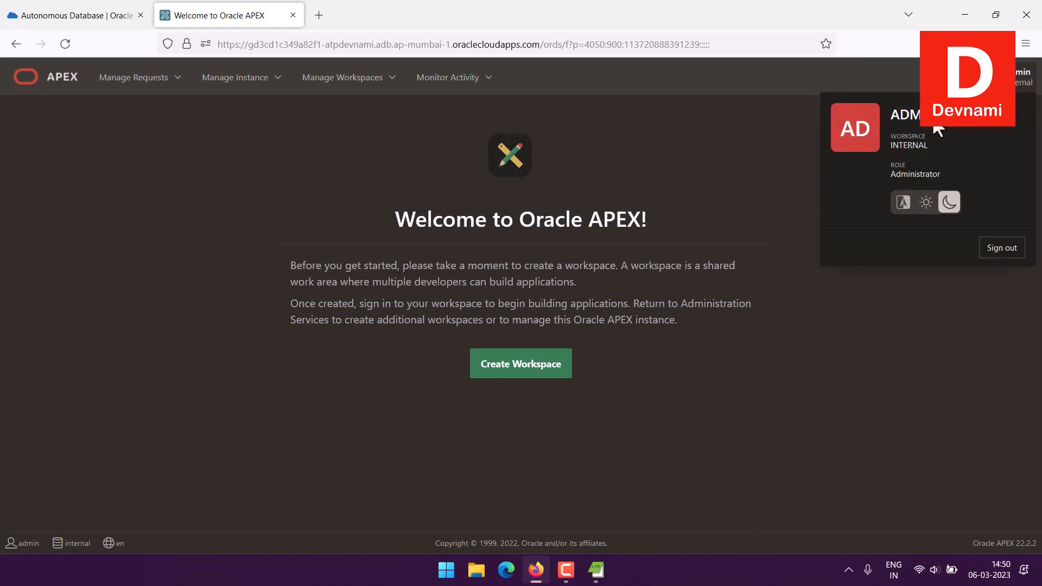
pyautogui.click(658, 136)
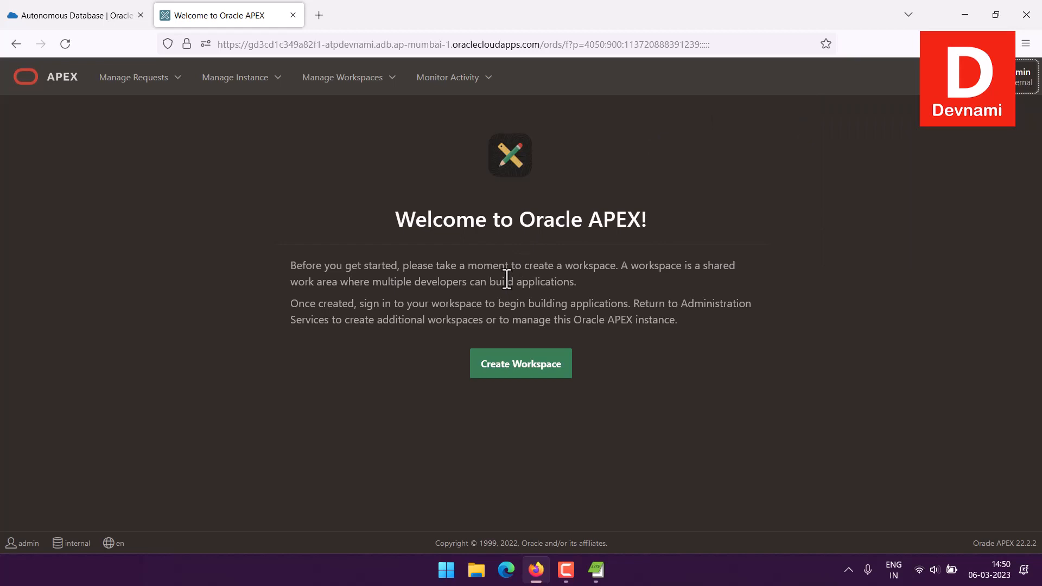
pyautogui.moveTo(291, 268); pyautogui.dragTo(402, 263)
pyautogui.click(404, 263)
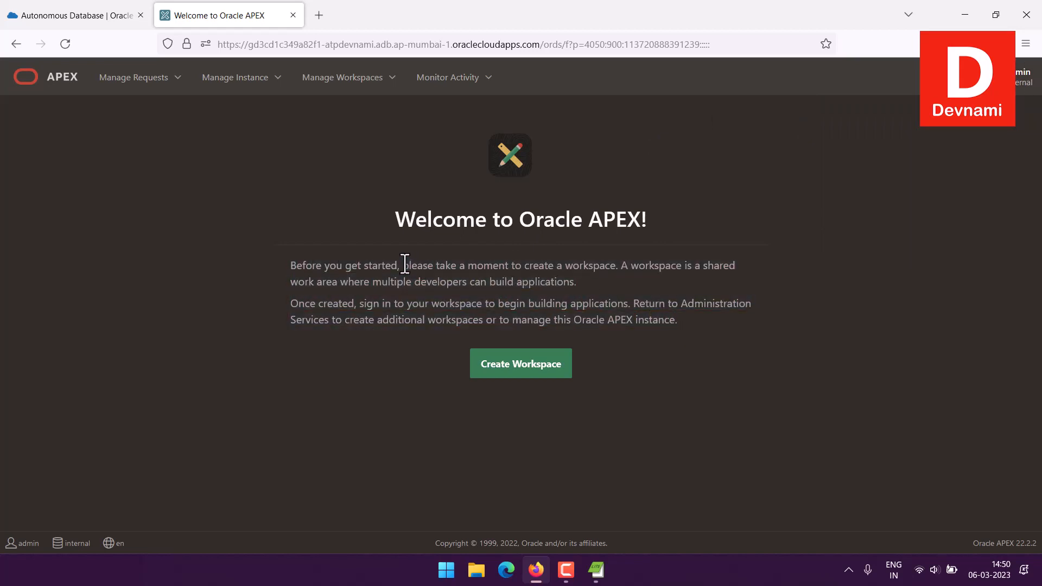
# - Start creating an APEX workspace, choosing the New Schema option for it
pyautogui.click(529, 377)
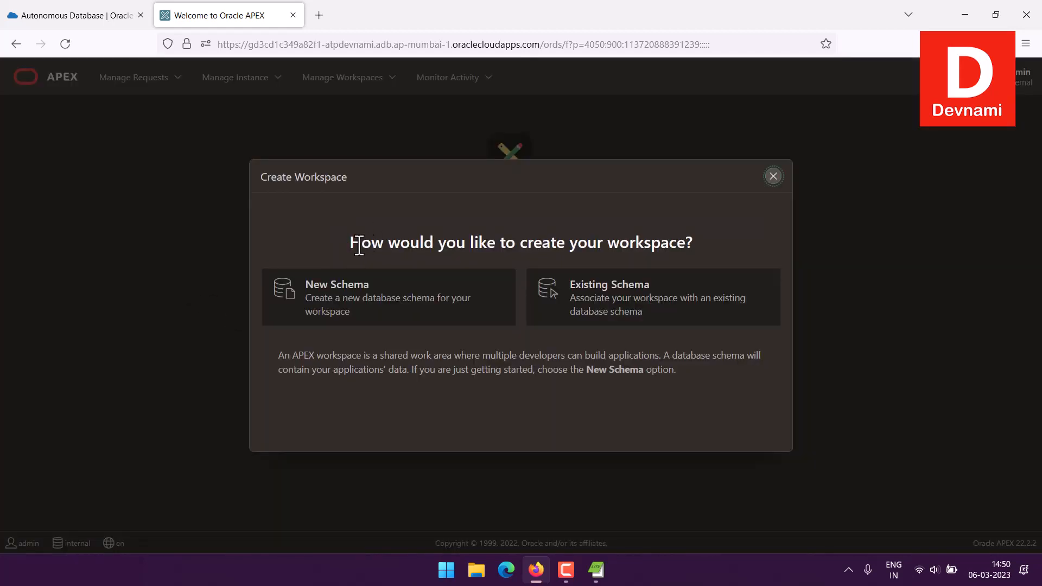
pyautogui.moveTo(350, 243); pyautogui.dragTo(695, 236)
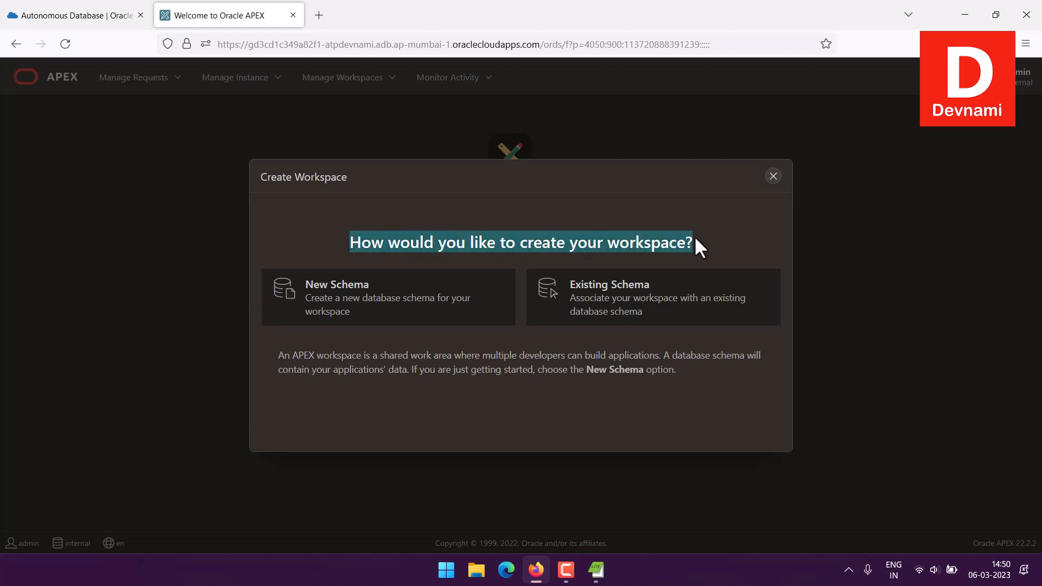
pyautogui.click(695, 234)
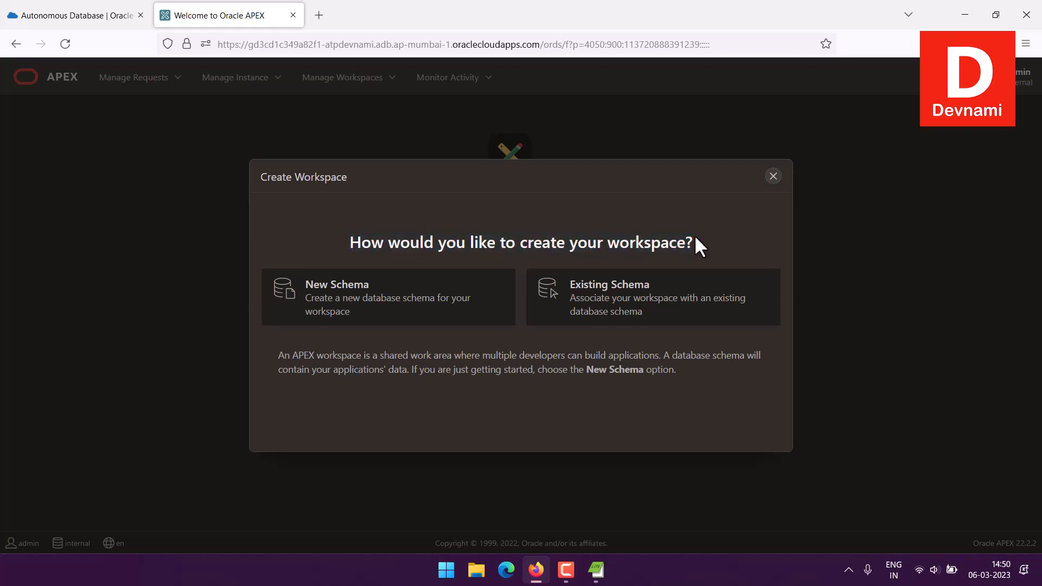
pyautogui.click(431, 309)
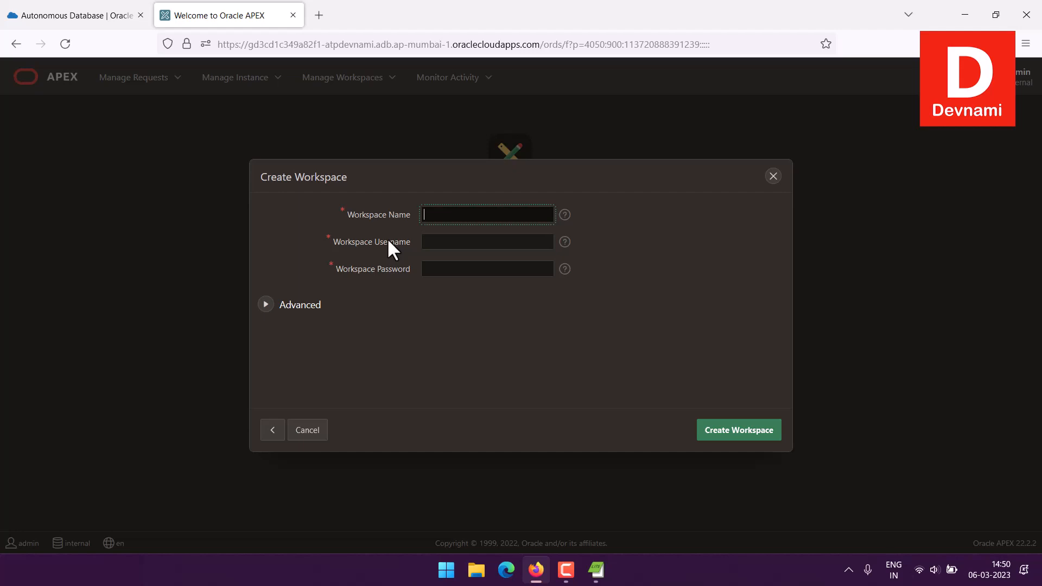
# - Name the new workspace devapex and enter the workspace administrator's username and password
pyautogui.write('devapex')
pyautogui.press('Tab')
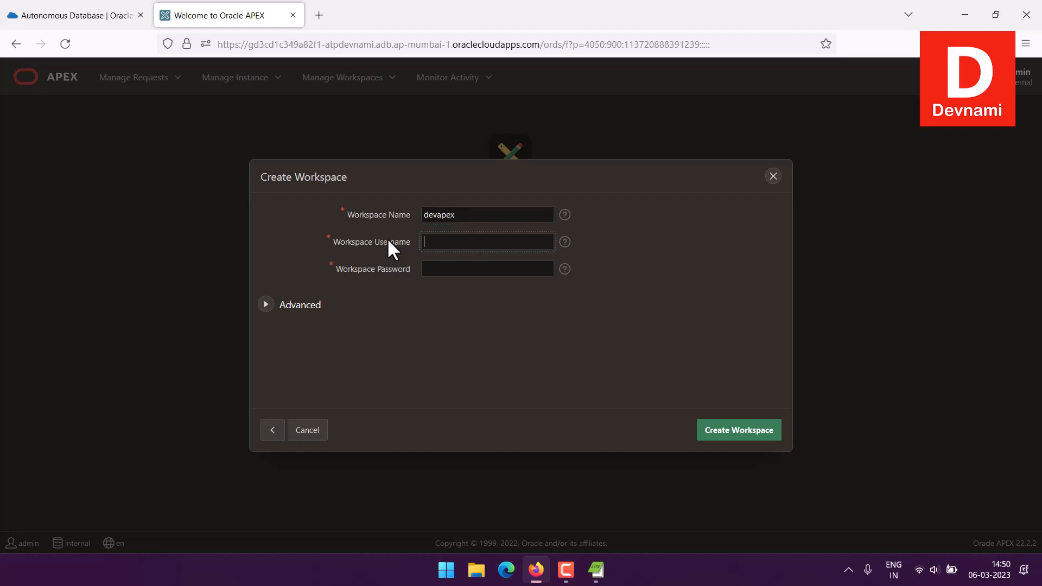
pyautogui.write('mahesh')
pyautogui.press('Tab')
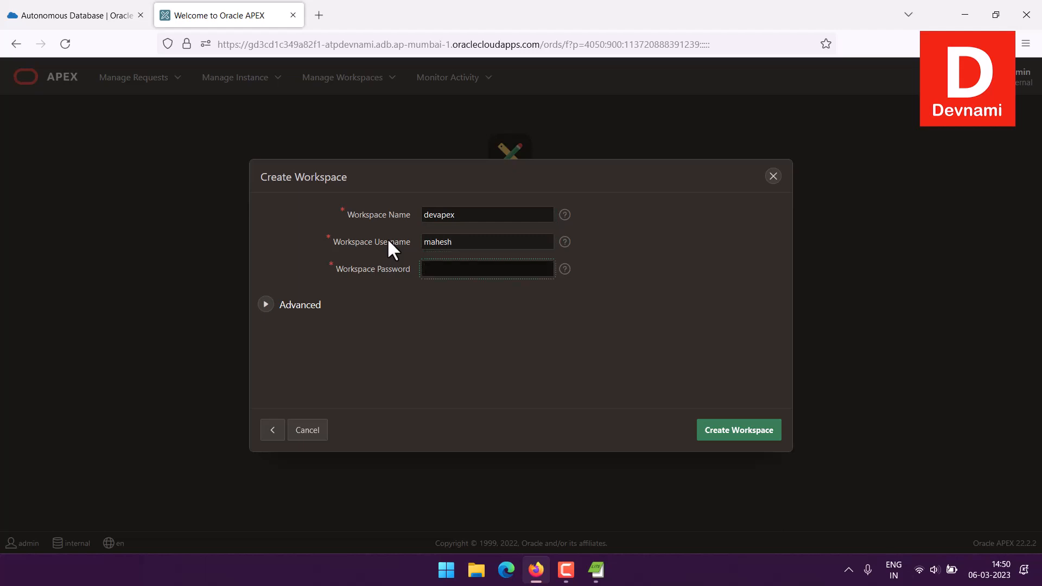
pyautogui.hotkey('ctrl', 'v')
# - Check the advanced database password and workspace ID options, leave them blank, and create the workspace
pyautogui.click(268, 308)
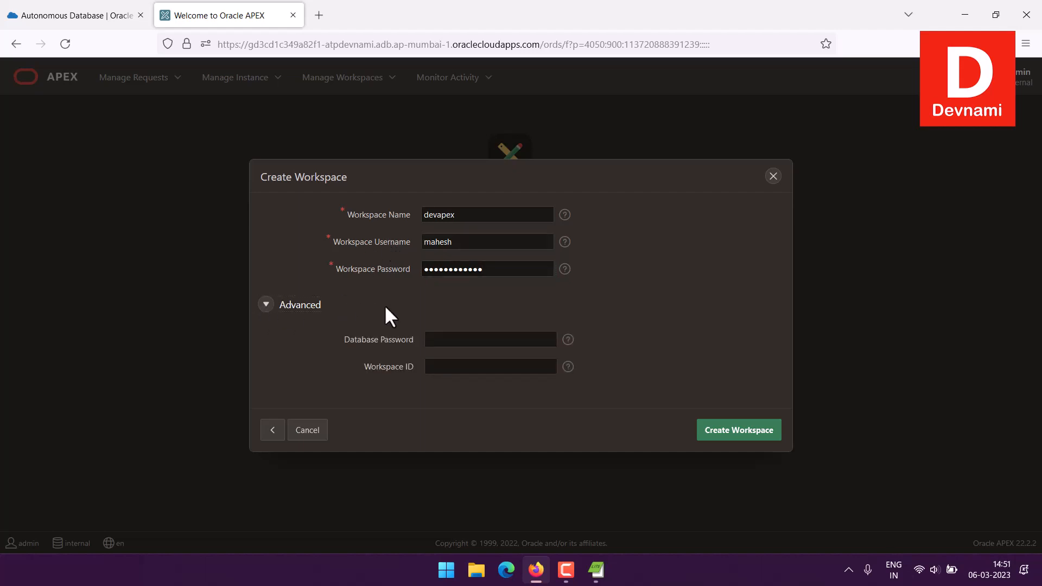
pyautogui.click(453, 342)
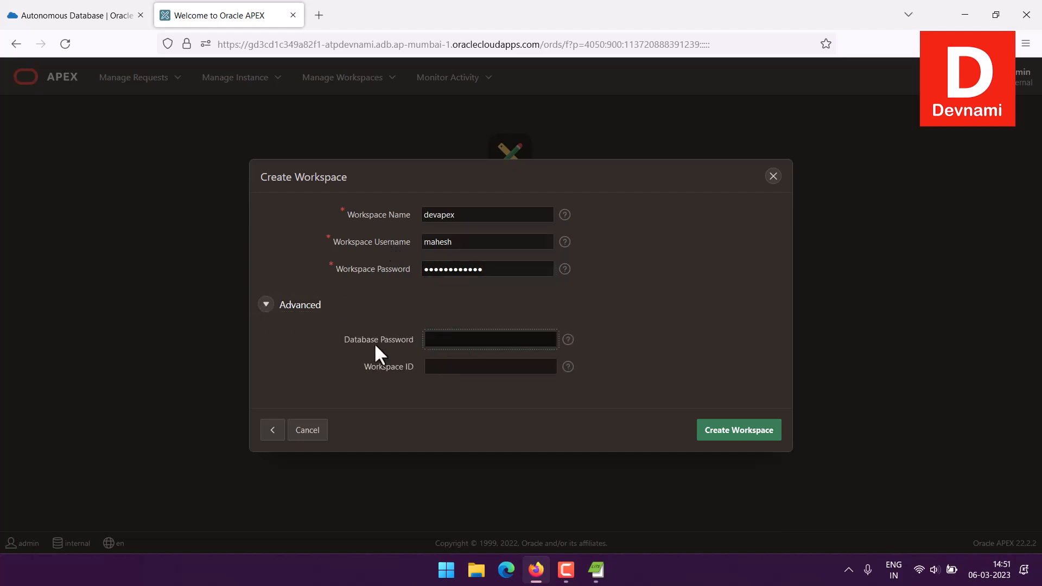
pyautogui.click(337, 304)
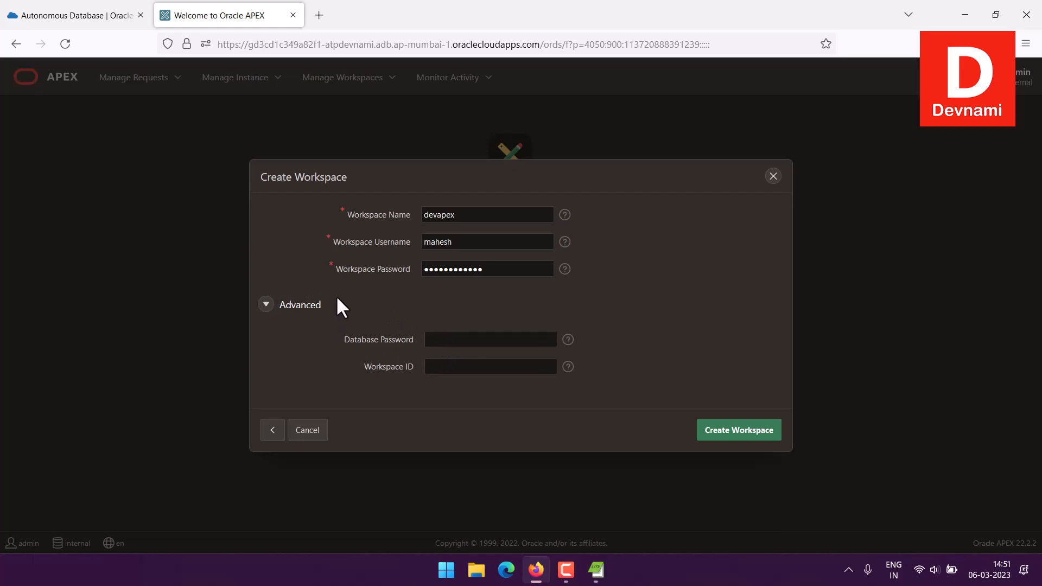
pyautogui.click(266, 306)
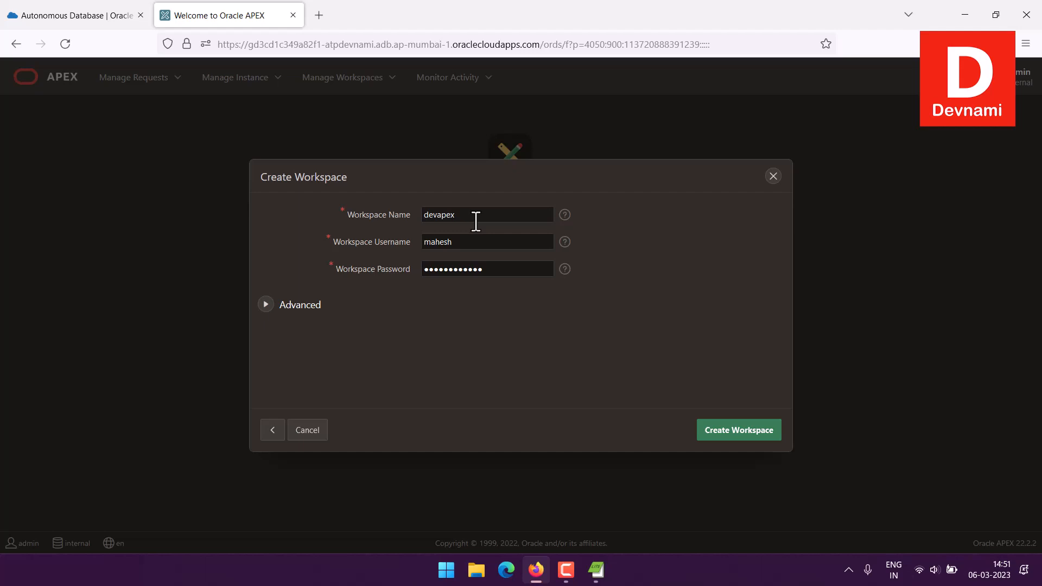
pyautogui.click(756, 433)
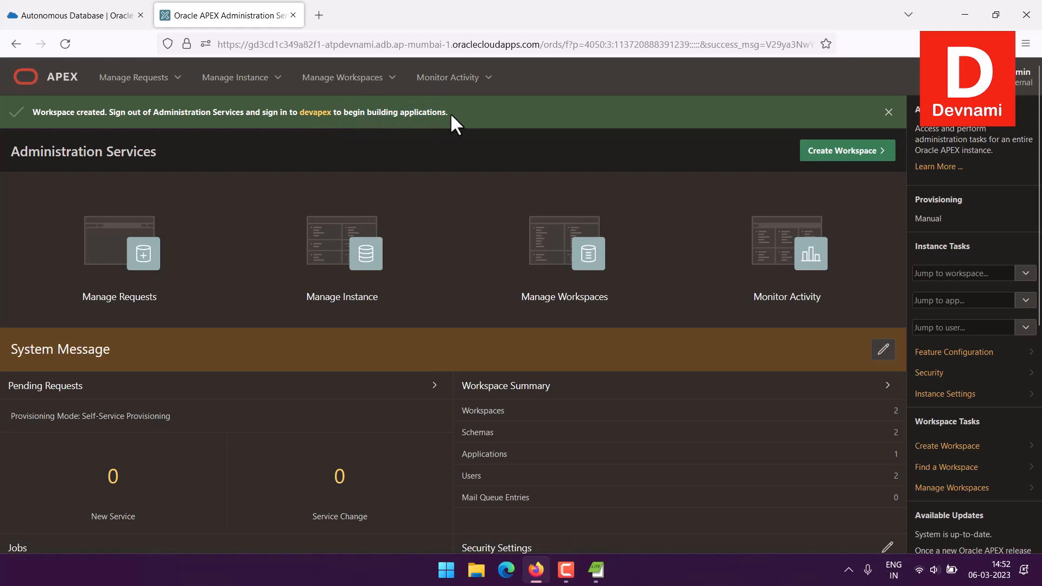
# - Go to the devapex workspace's sign-in page and sign in with the workspace password
pyautogui.click(327, 115)
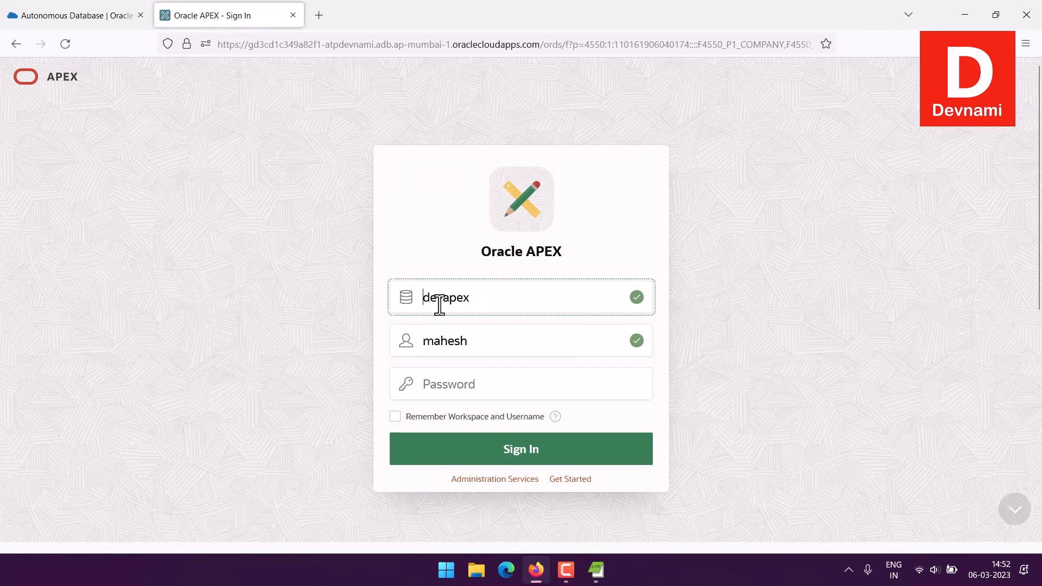
pyautogui.moveTo(426, 298); pyautogui.dragTo(477, 298)
pyautogui.click(488, 298)
pyautogui.click(460, 384)
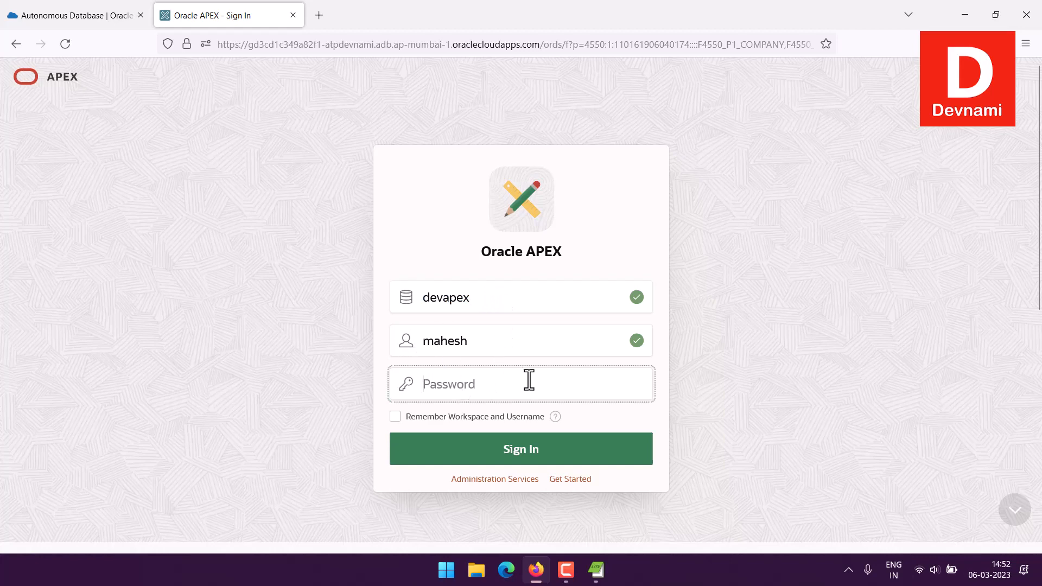
pyautogui.hotkey('ctrl', 'v')
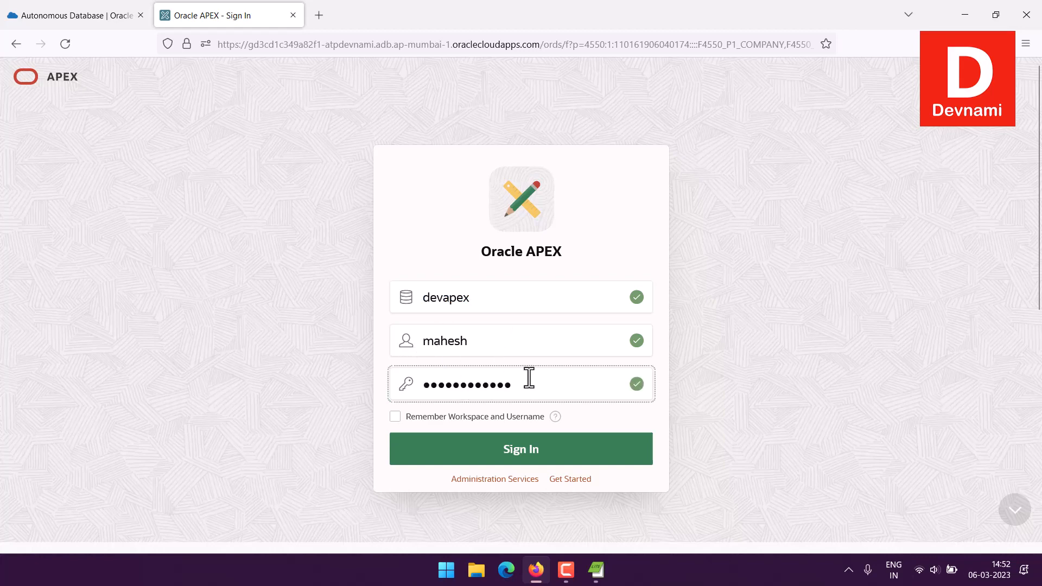
pyautogui.click(528, 455)
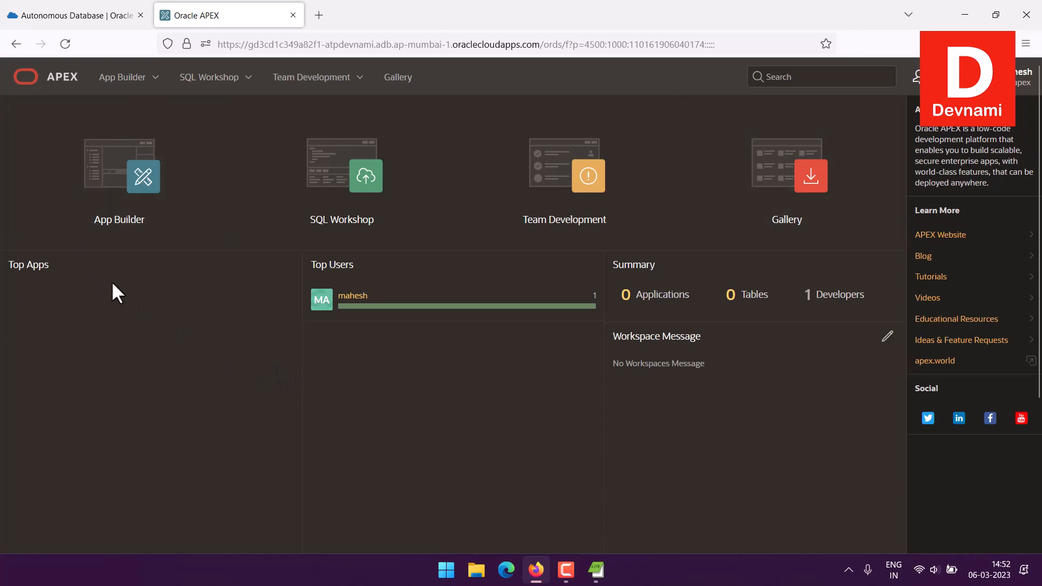
# - Look over App Builder's options for creating an application, and view the signed-in account's workspace, role and preferences
pyautogui.click(126, 213)
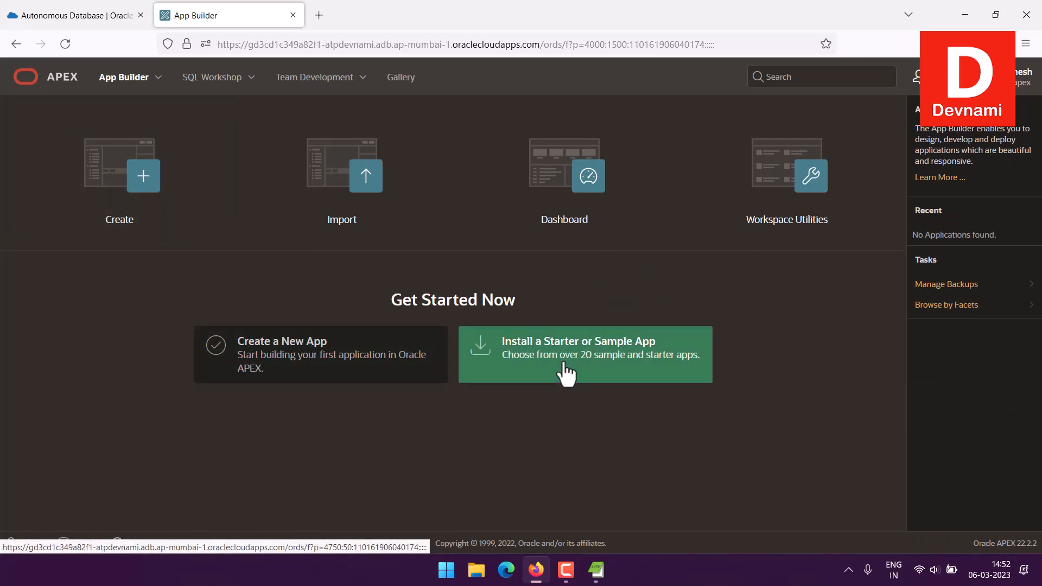
pyautogui.click(315, 380)
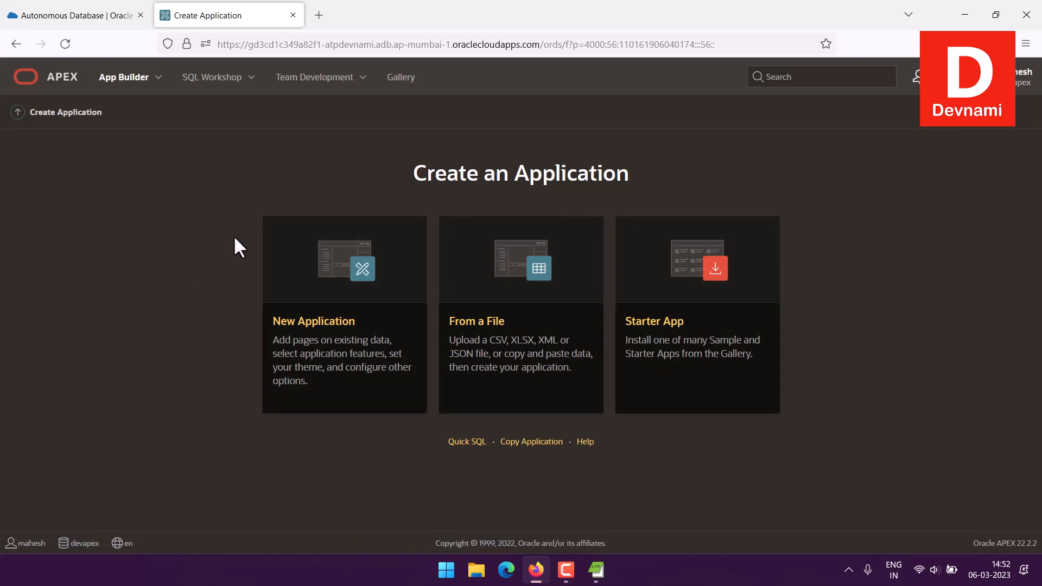
pyautogui.click(966, 77)
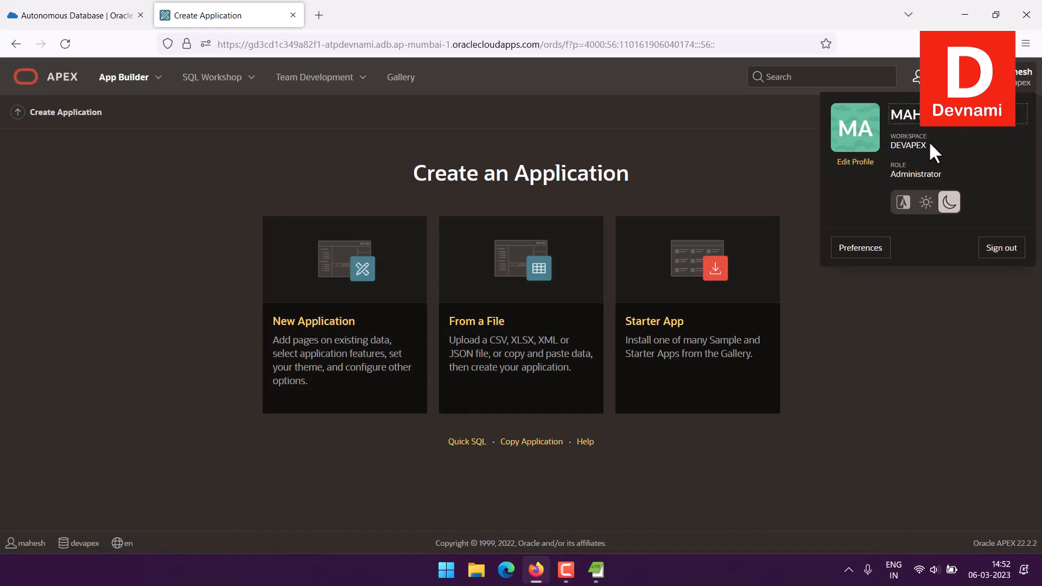
pyautogui.click(861, 241)
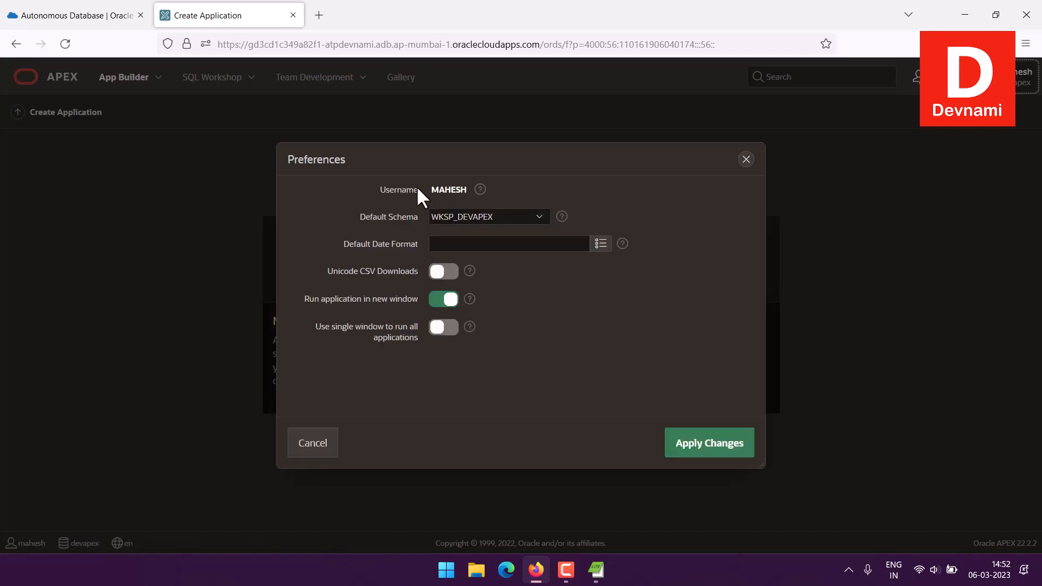
pyautogui.click(746, 159)
# - Open the workspace's Manage Service page and examine its service details and workspace schemas
pyautogui.click(917, 77)
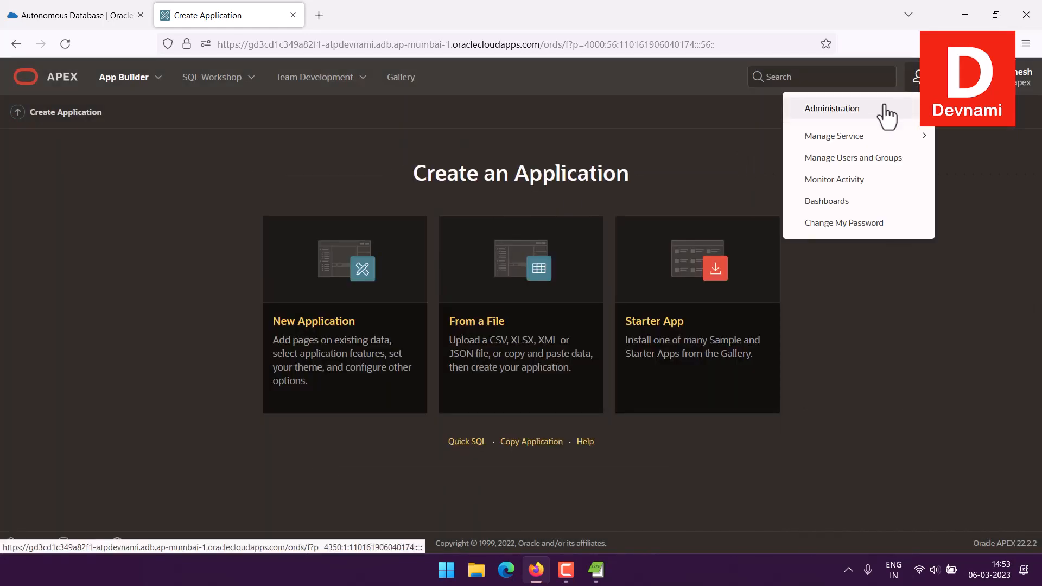
pyautogui.moveTo(848, 140)
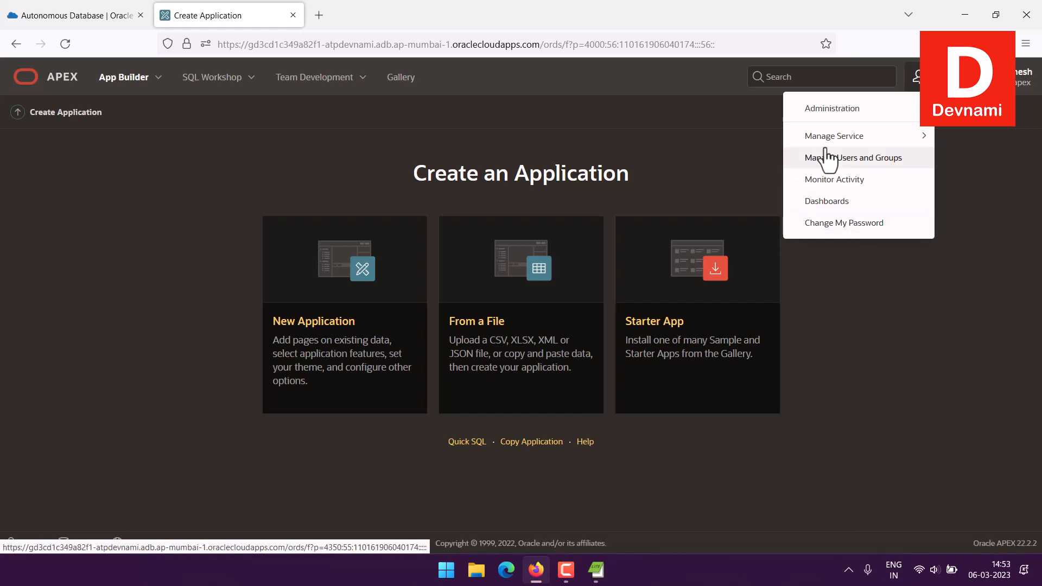
pyautogui.click(730, 140)
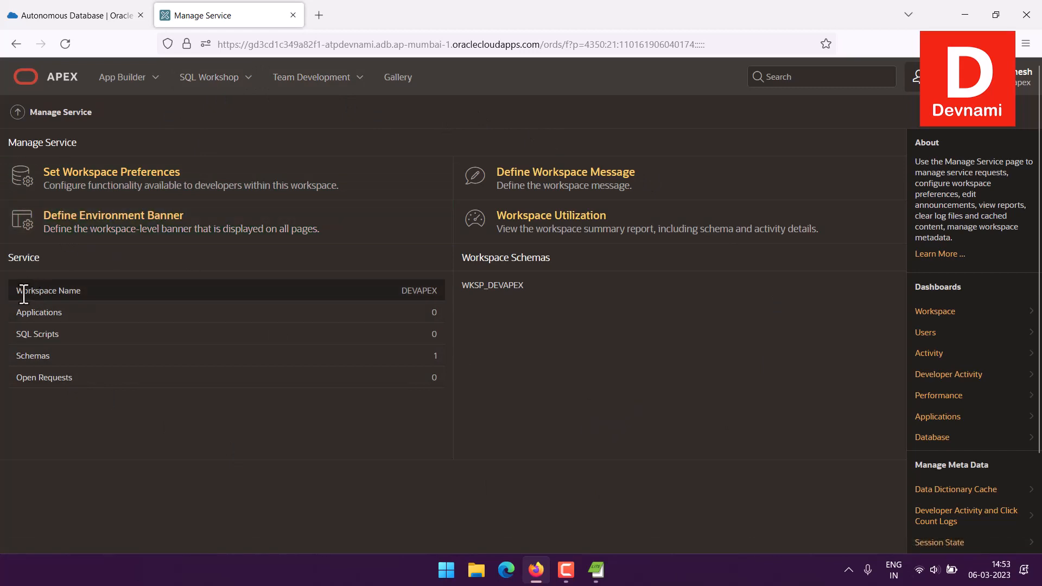
pyautogui.moveTo(19, 291); pyautogui.dragTo(99, 292)
pyautogui.click(99, 291)
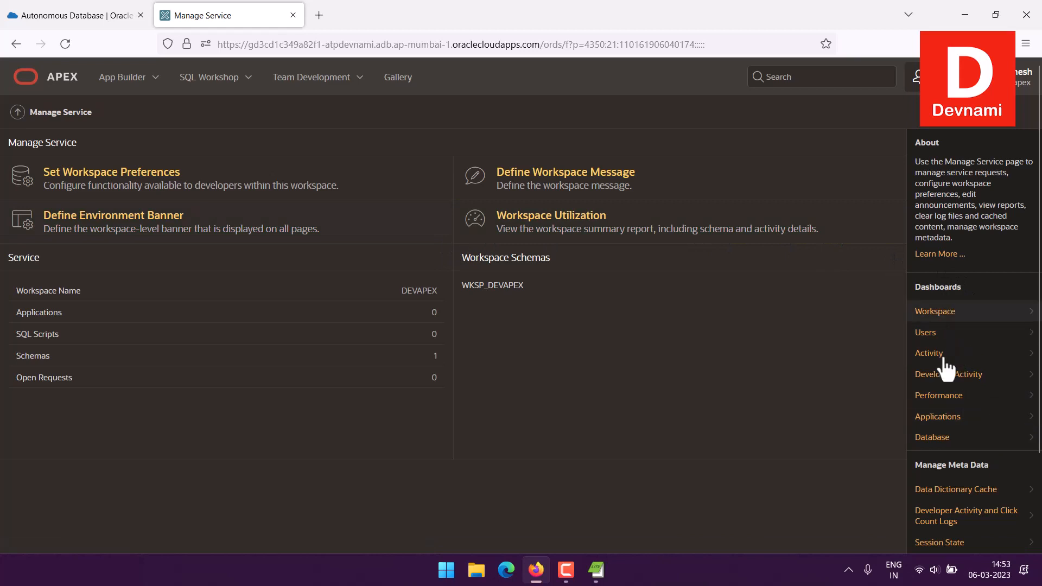
# - View the Database dashboard for the WKSP_DEVAPEX schema and return to the workspace home page
pyautogui.click(943, 440)
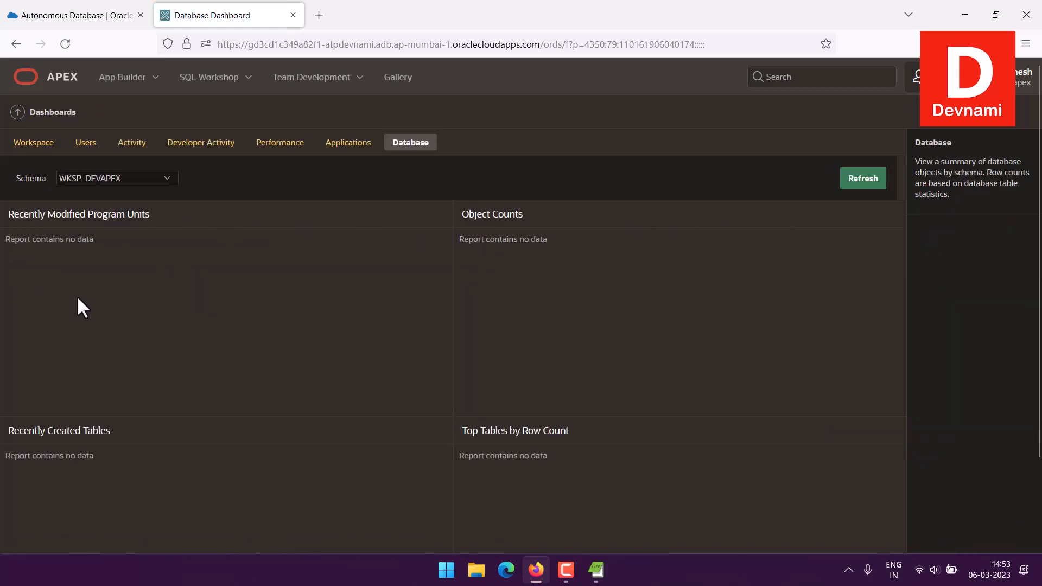
pyautogui.click(51, 79)
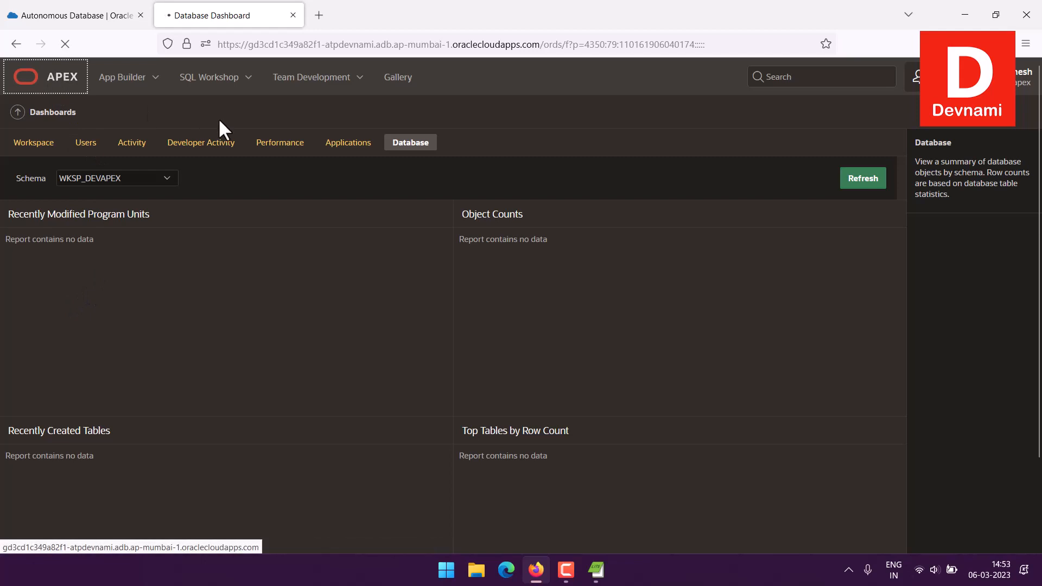